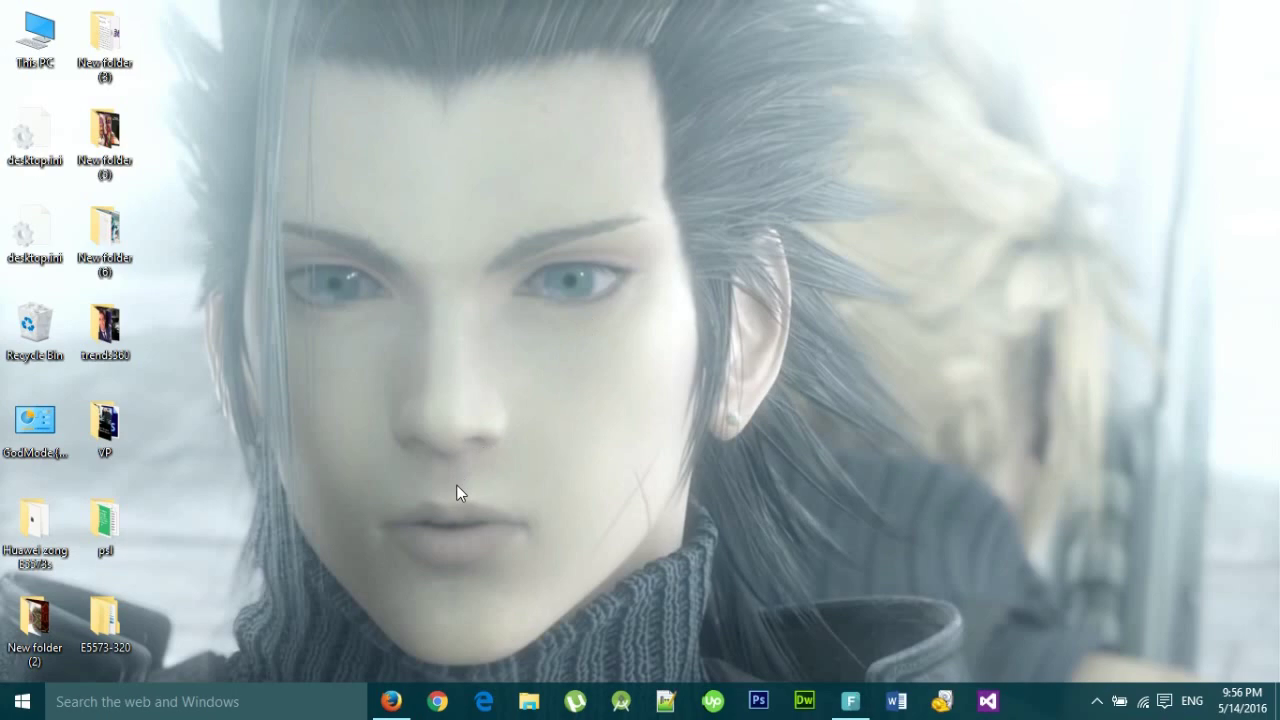
- Test the blog's Message Us button by signing in to Messenger and sending "Hi" to the onlytipsandtricks.com page, and close the chat
left_click(391, 701)
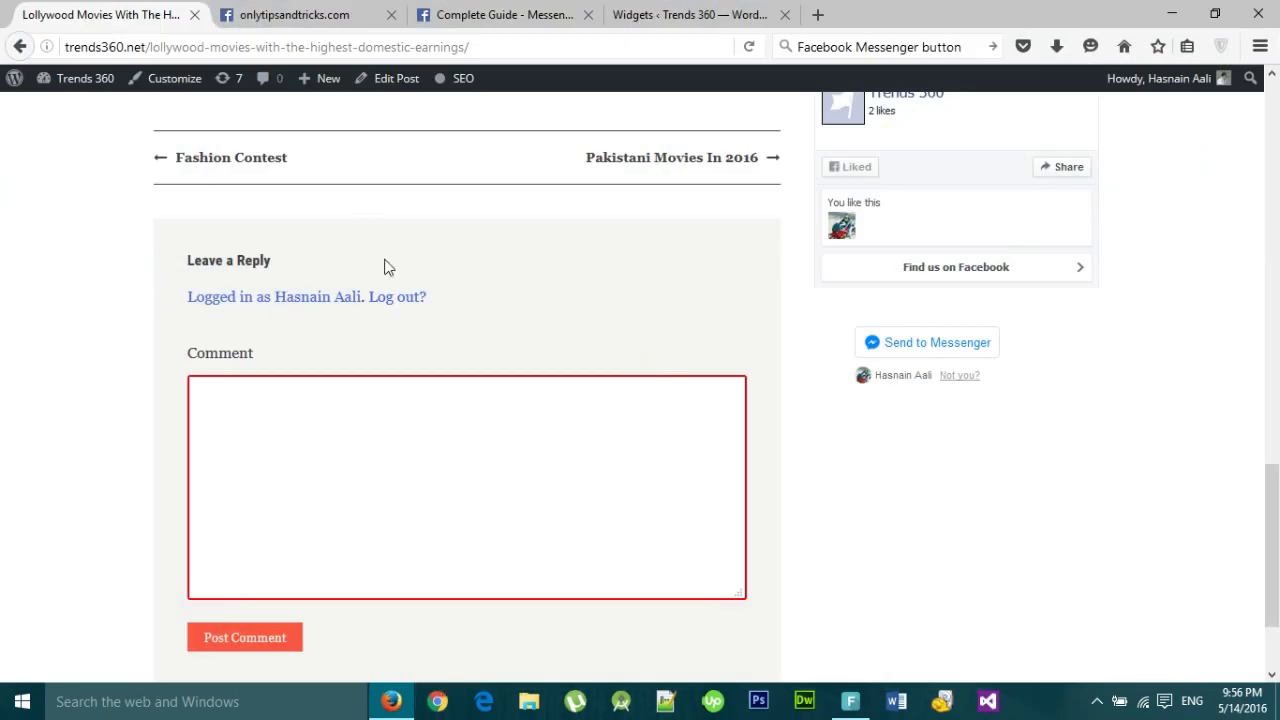
scroll(500, 303, "up", 15)
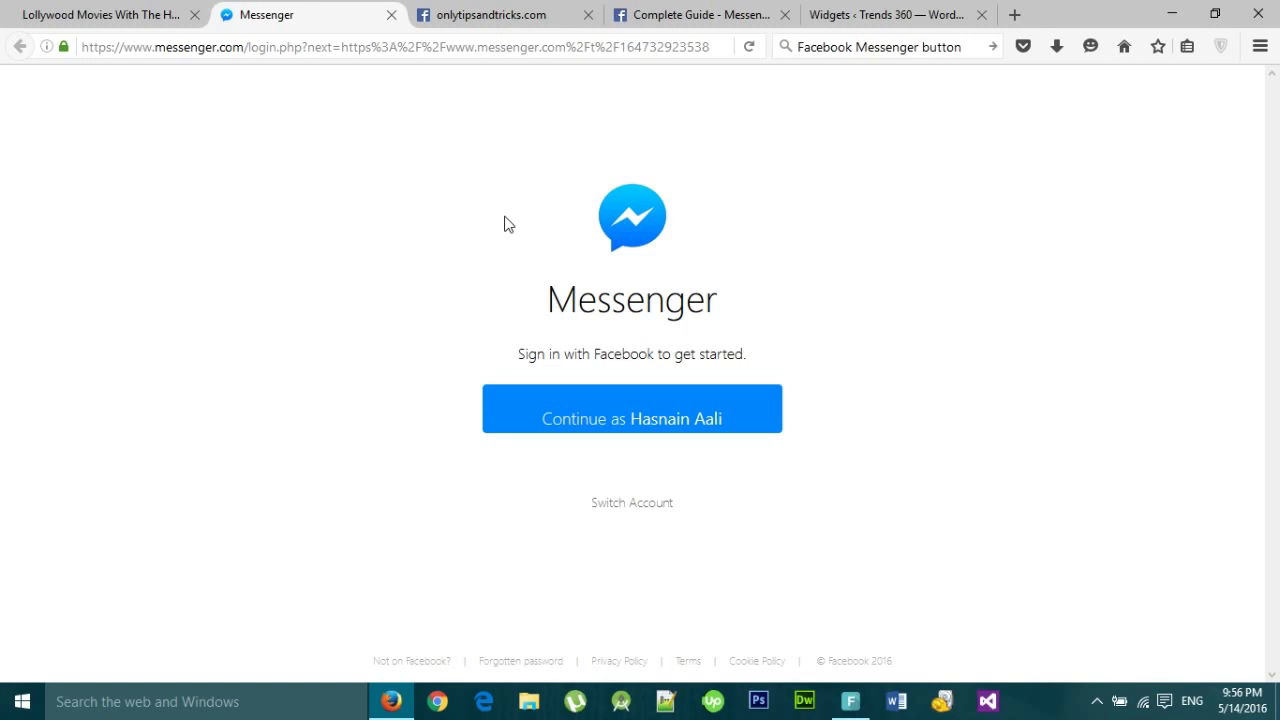
left_click(641, 418)
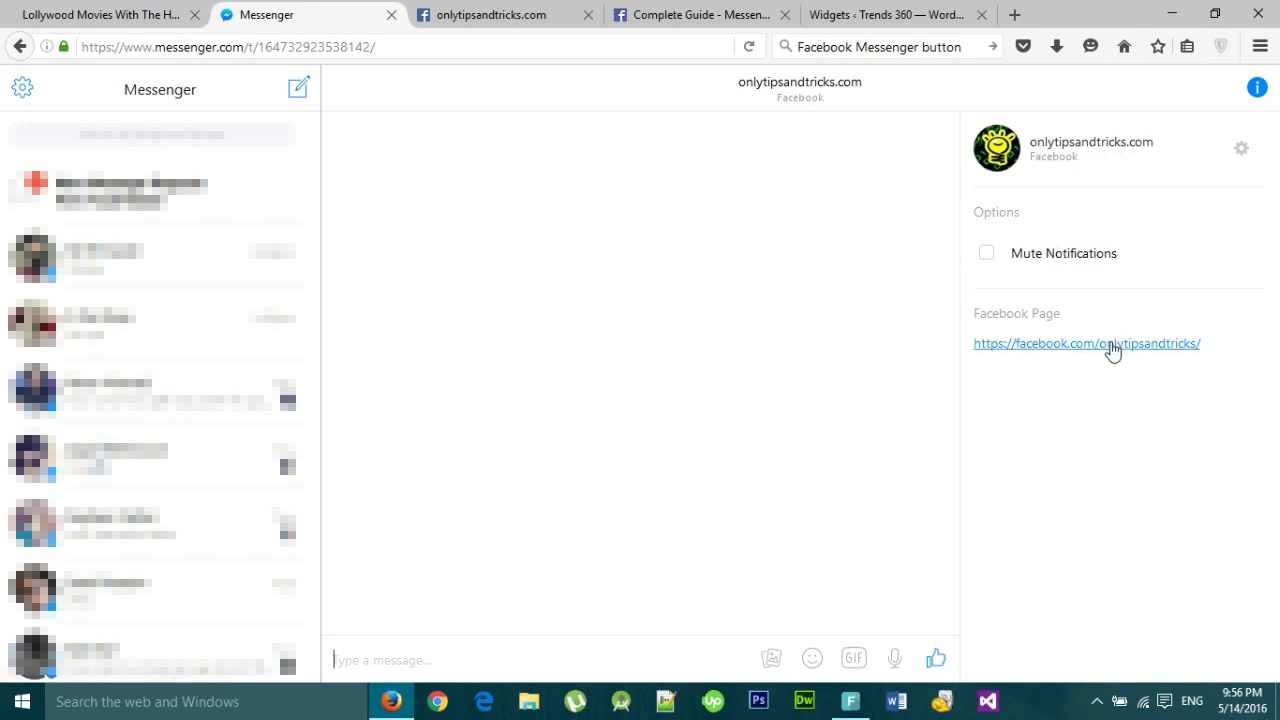
left_click(615, 658)
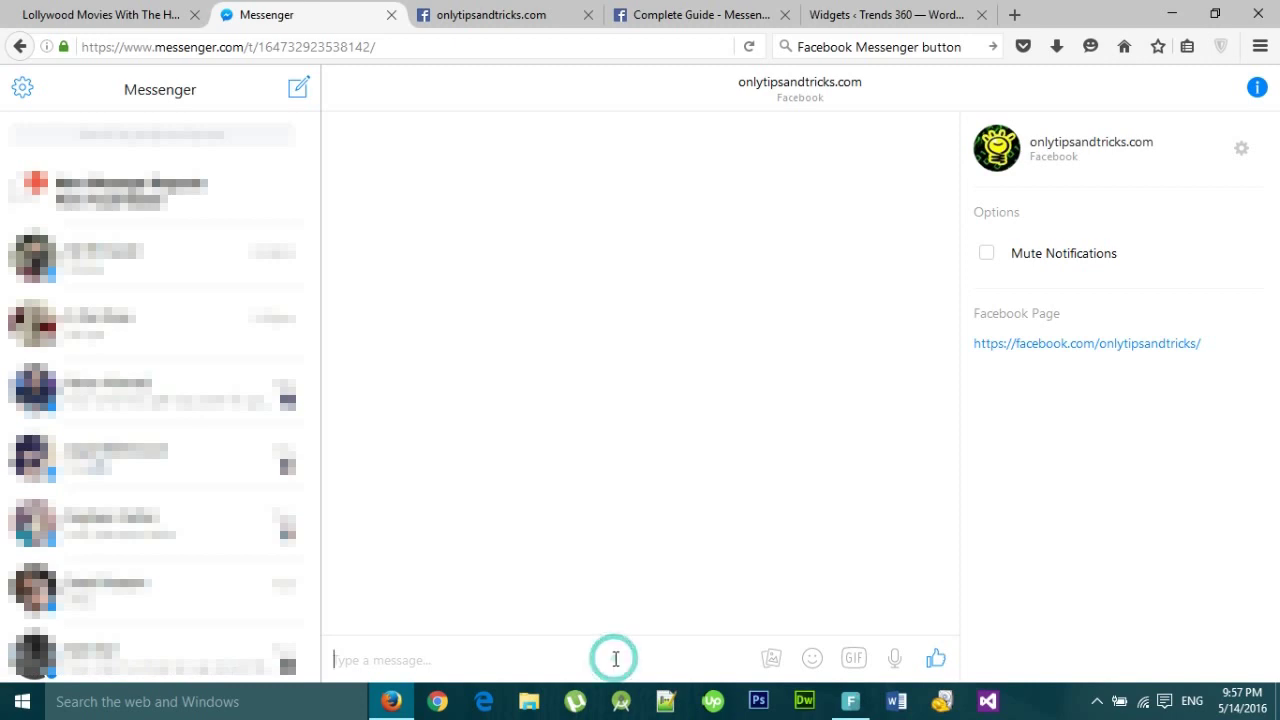
type("Hi")
key("Return")
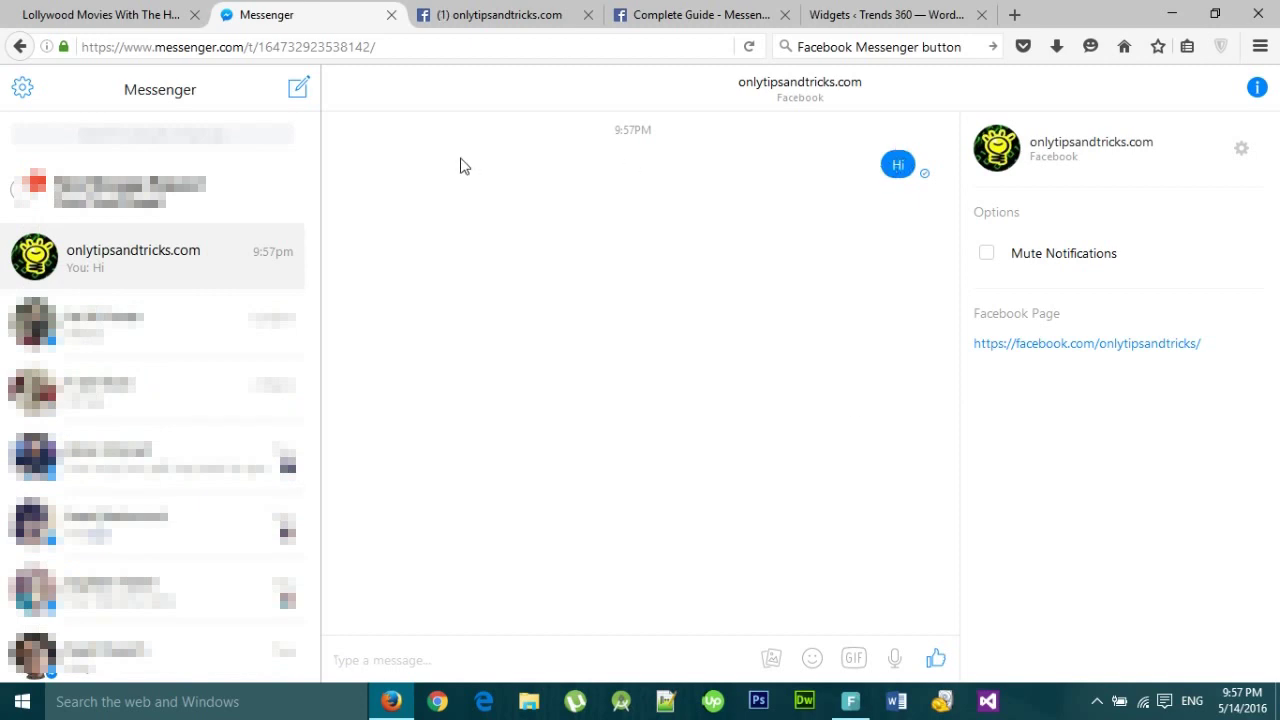
left_click(391, 15)
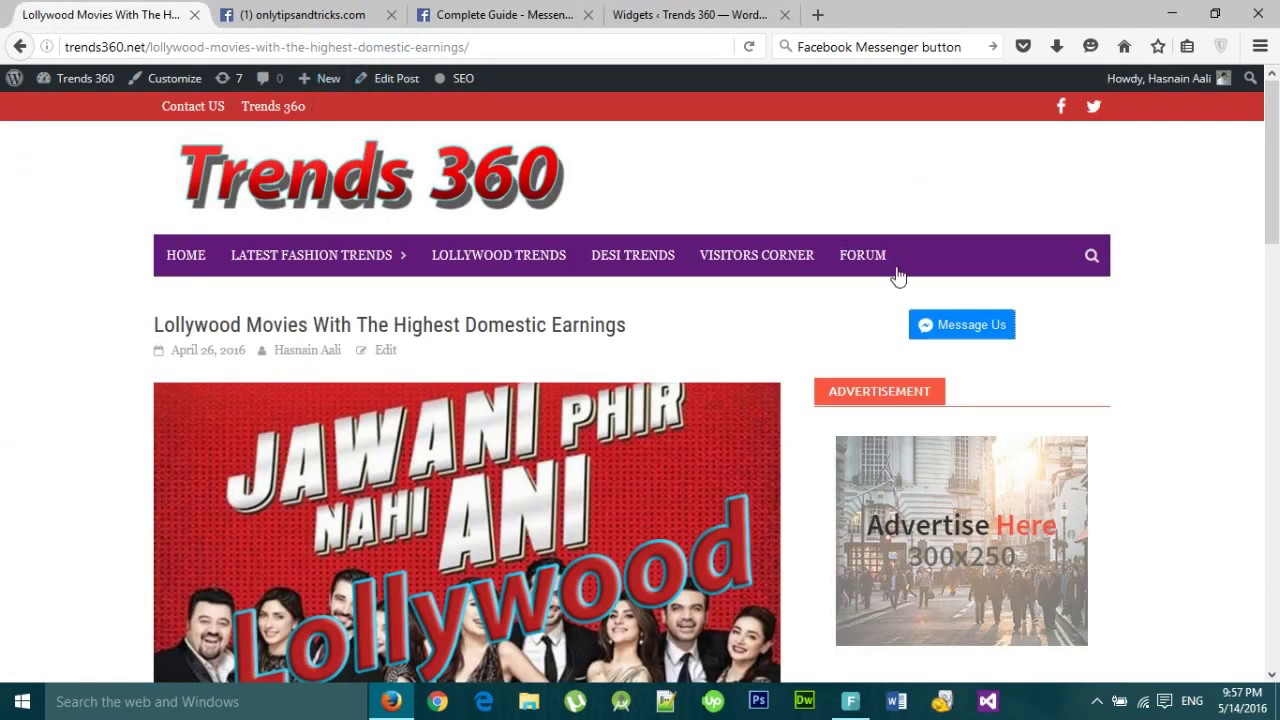
- Add a new Text widget at the end of the WordPress Main Sidebar, ready for content entry
left_click(660, 22)
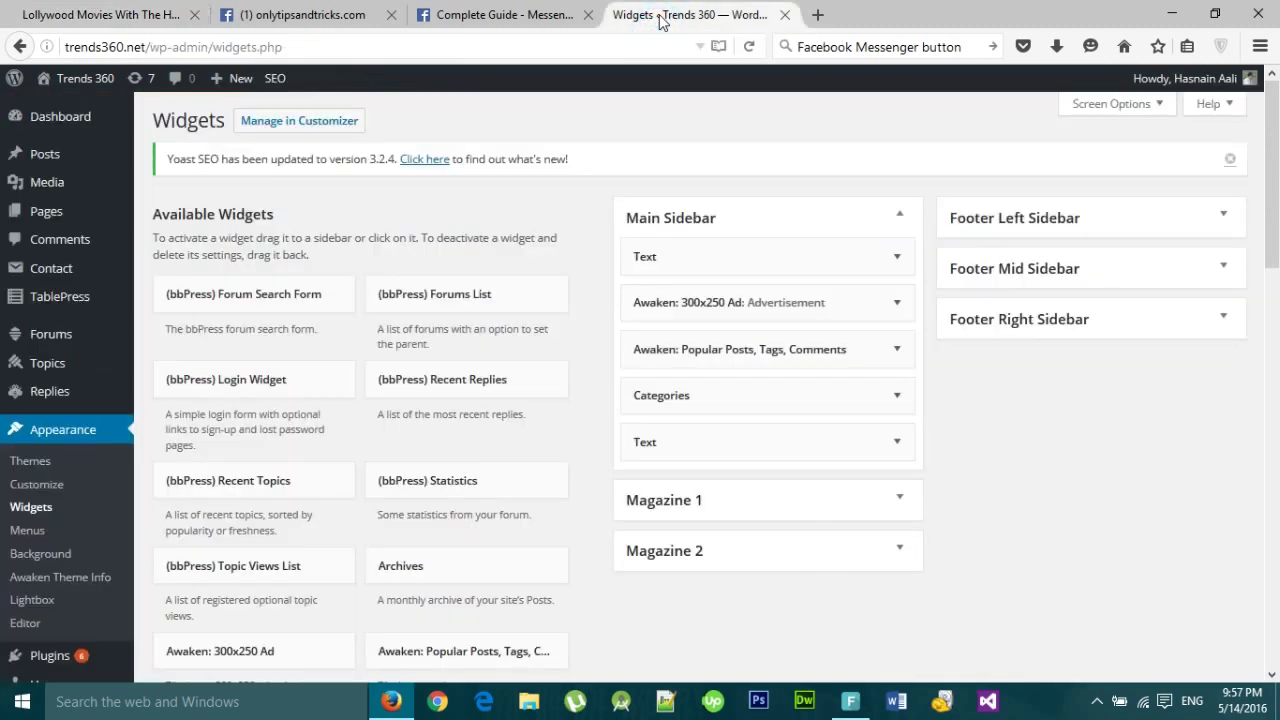
scroll(345, 345, "down", 5)
scroll(343, 351, "down", 5)
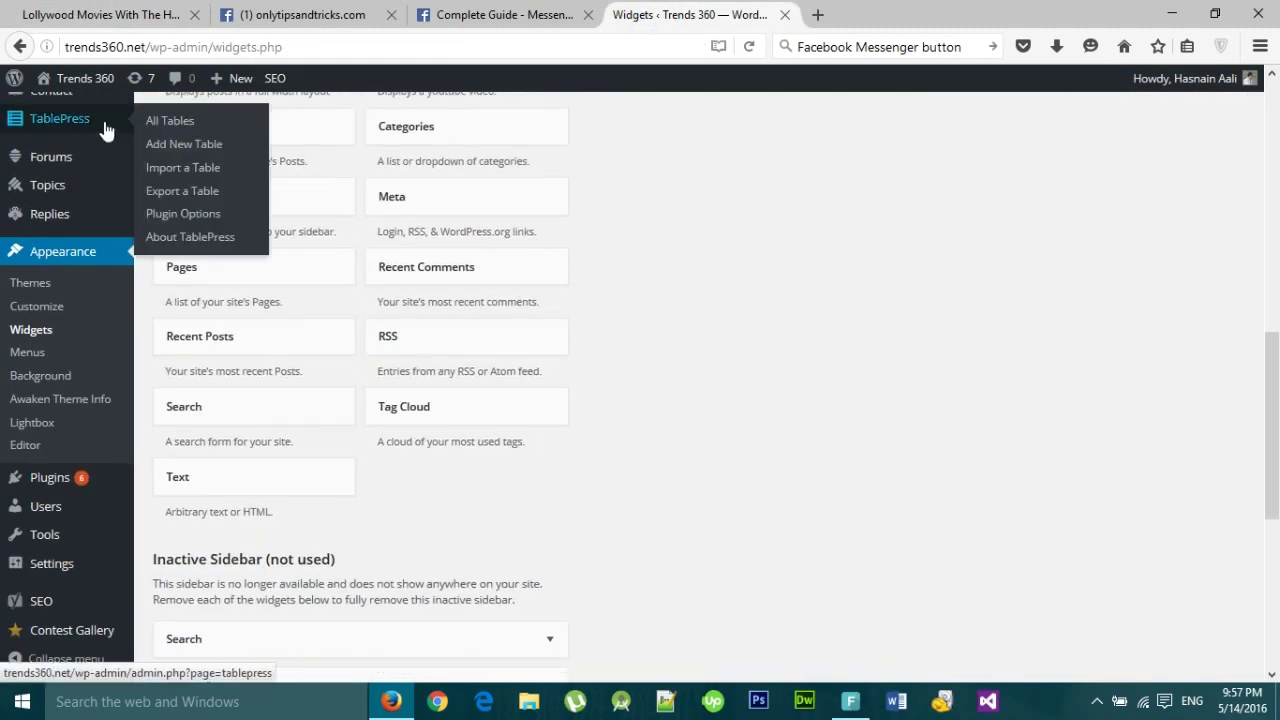
scroll(75, 113, "up", 3)
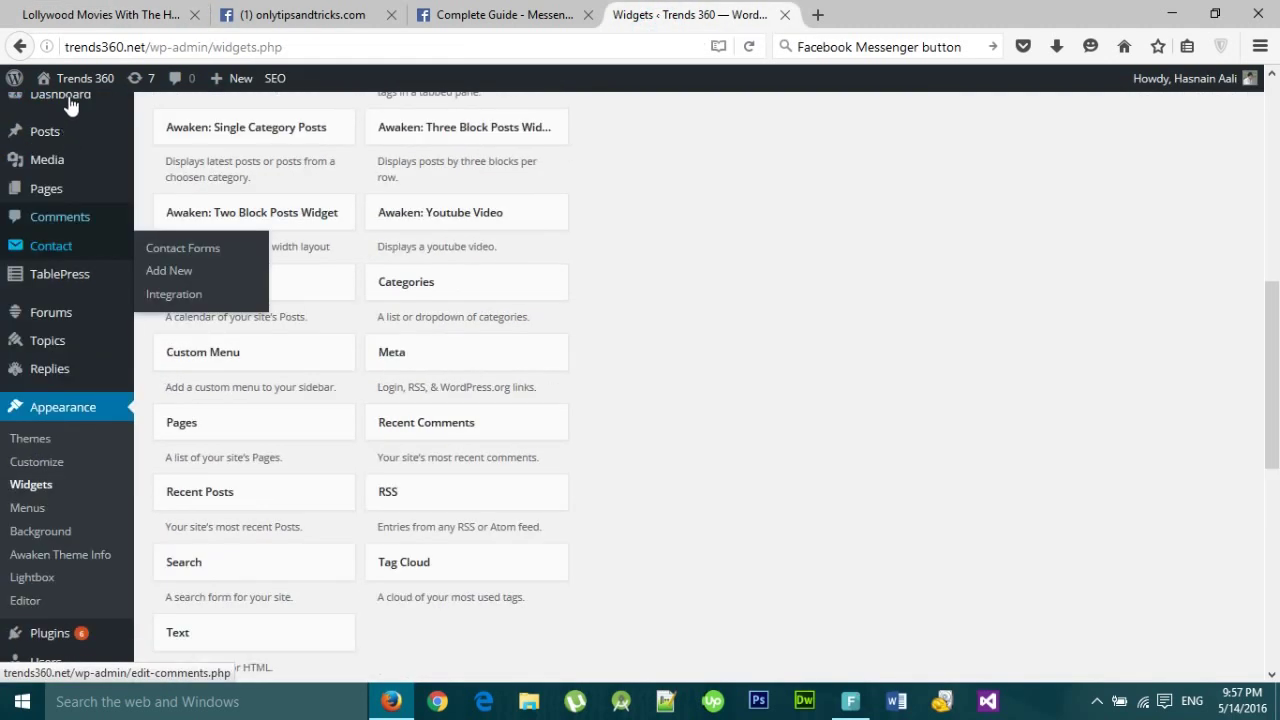
scroll(80, 135, "up", 3)
scroll(82, 138, "up", 3)
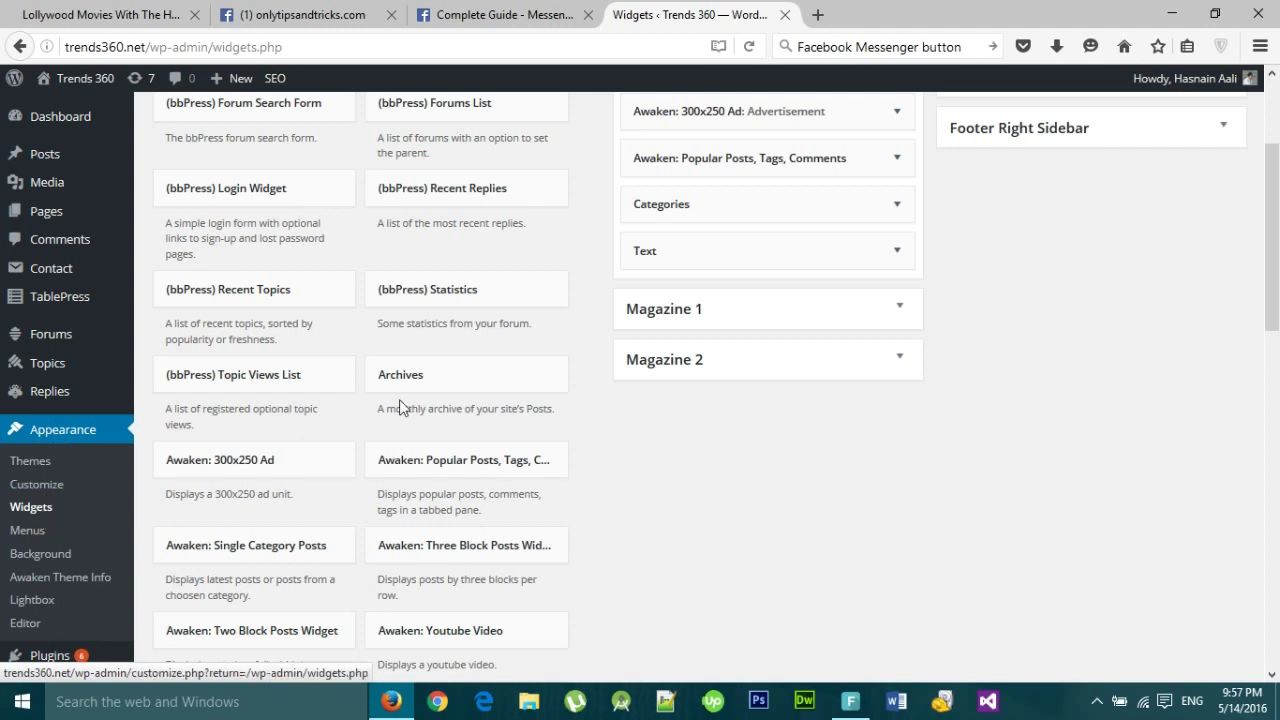
scroll(399, 402, "down", 5)
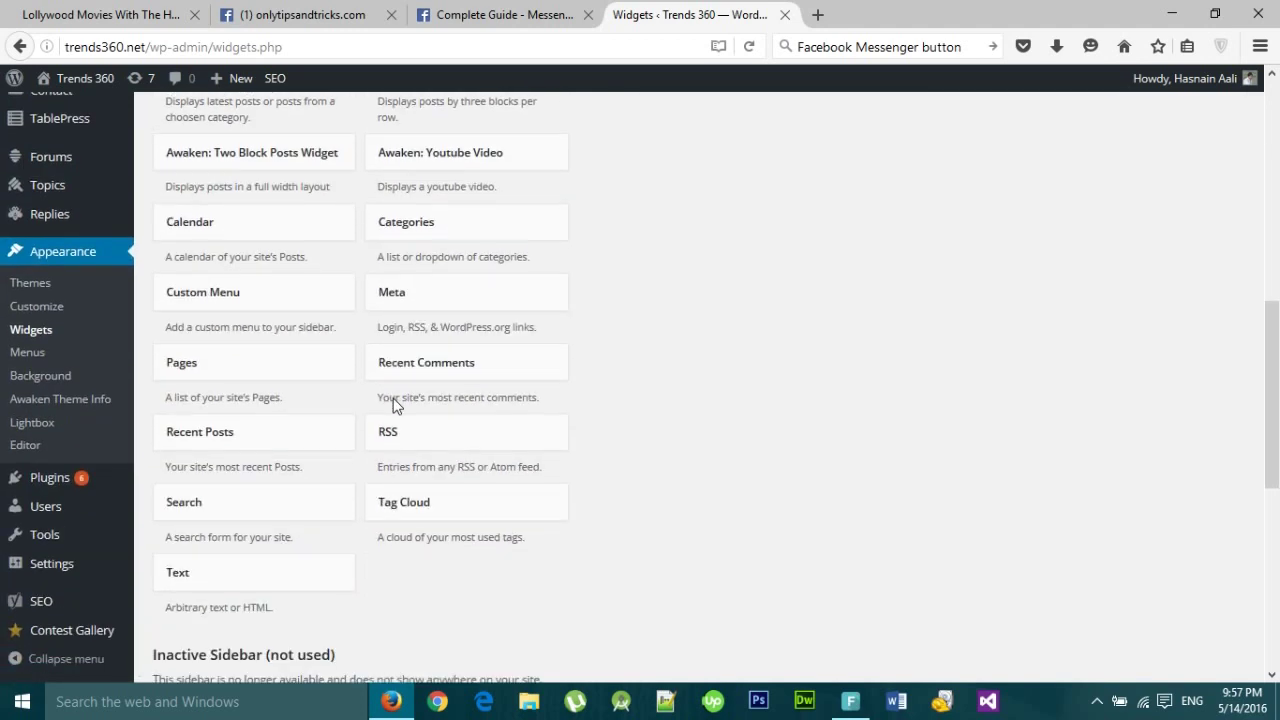
scroll(295, 440, "down", 2)
left_click(242, 364)
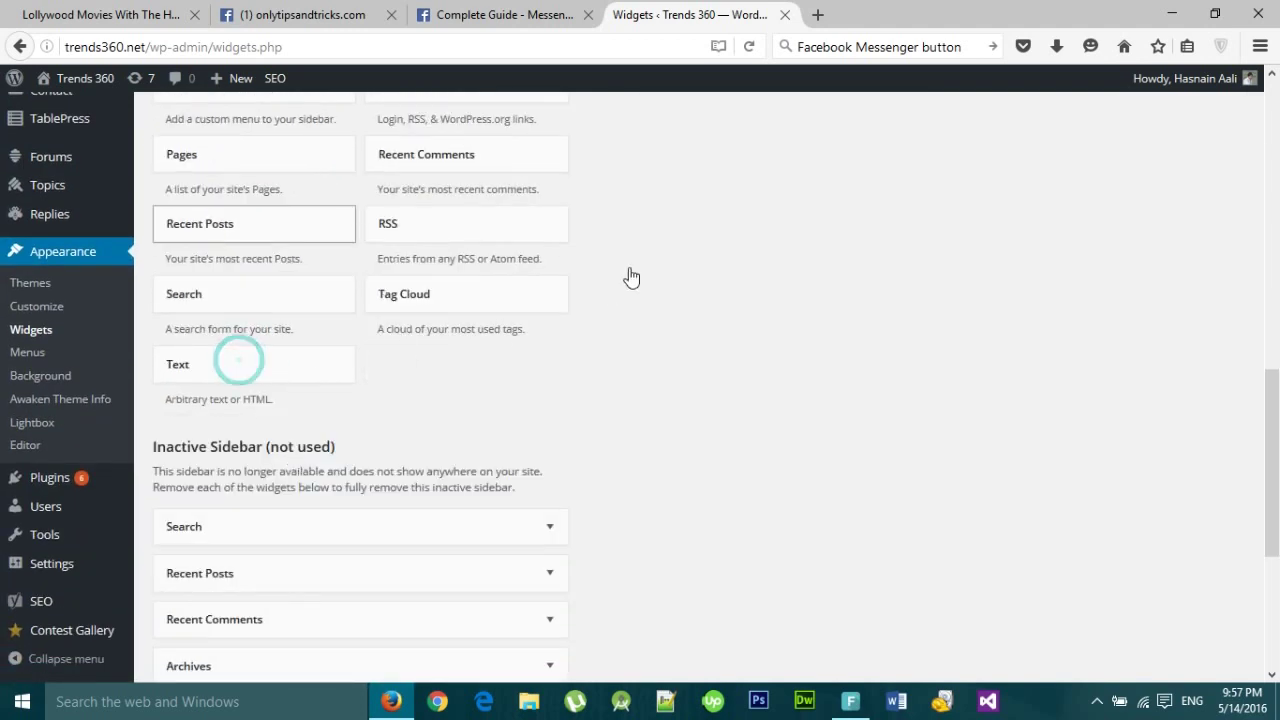
left_click_drag(632, 277, 817, 286)
left_click(714, 446)
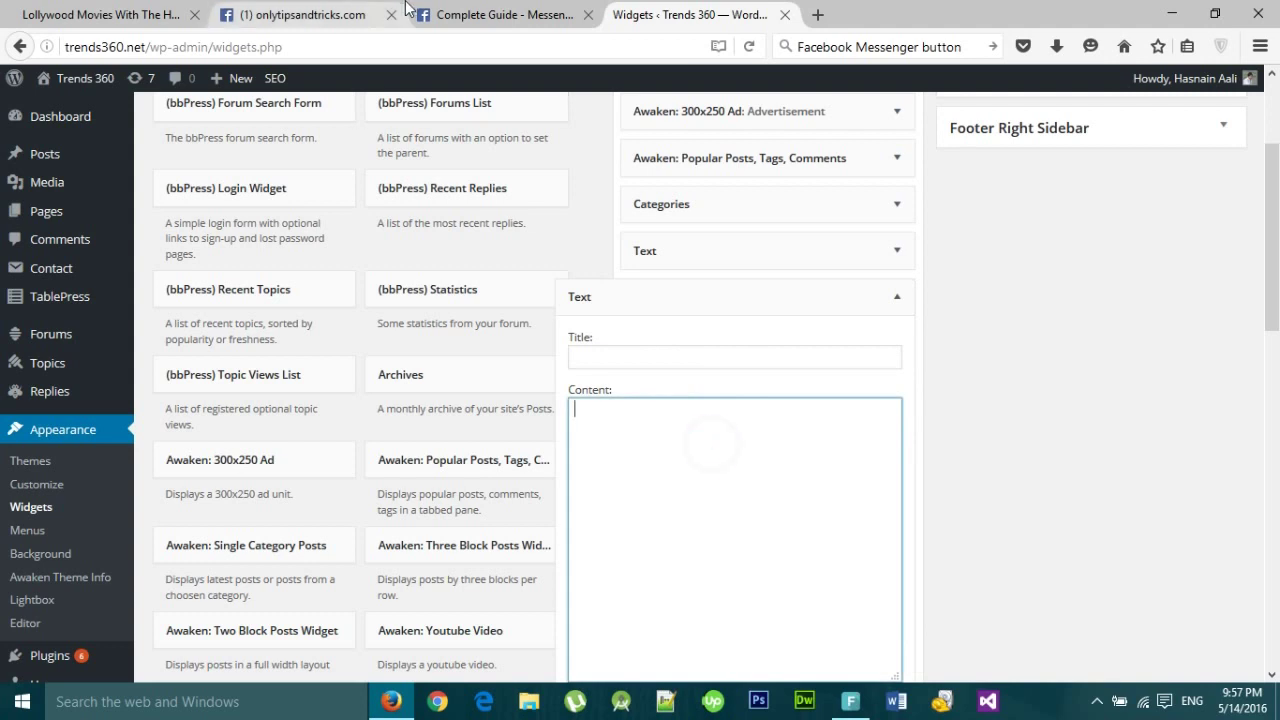
- Find the "Message Us" plugin's Javascript SDK code in the Messenger Platform Complete Guide
left_click(476, 14)
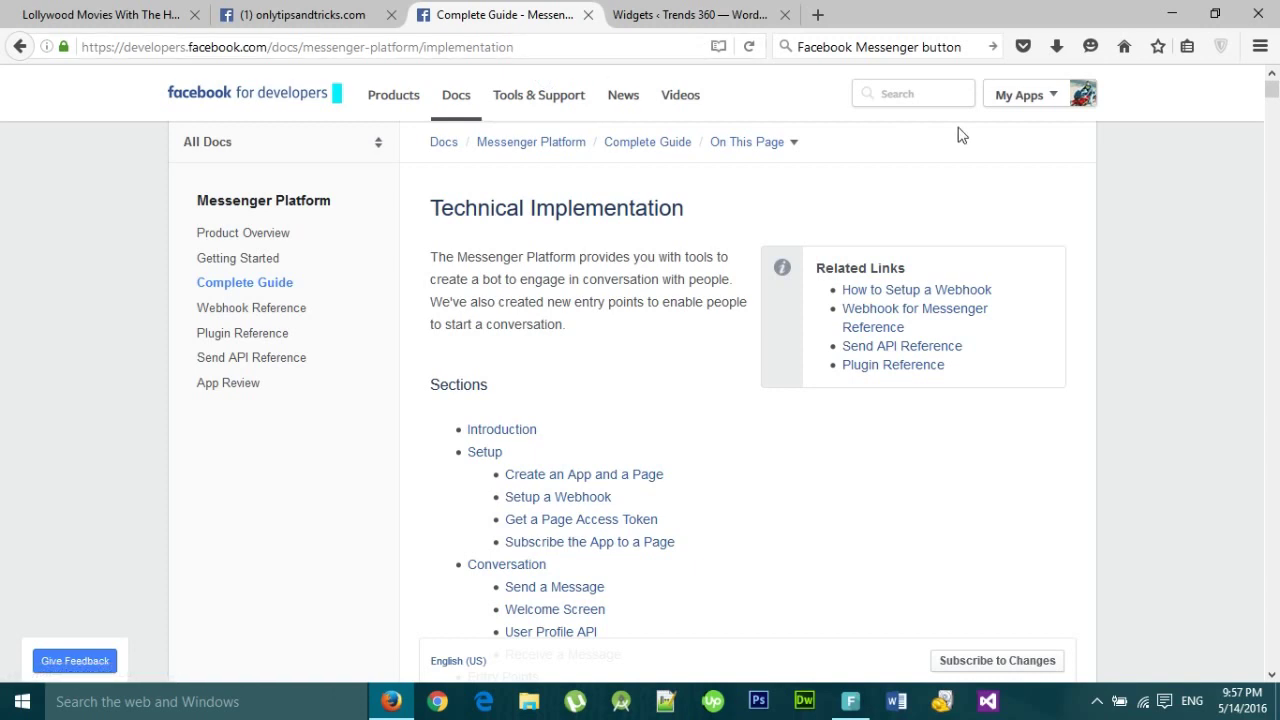
left_click(1271, 92)
left_click_drag(1274, 100, 1271, 410)
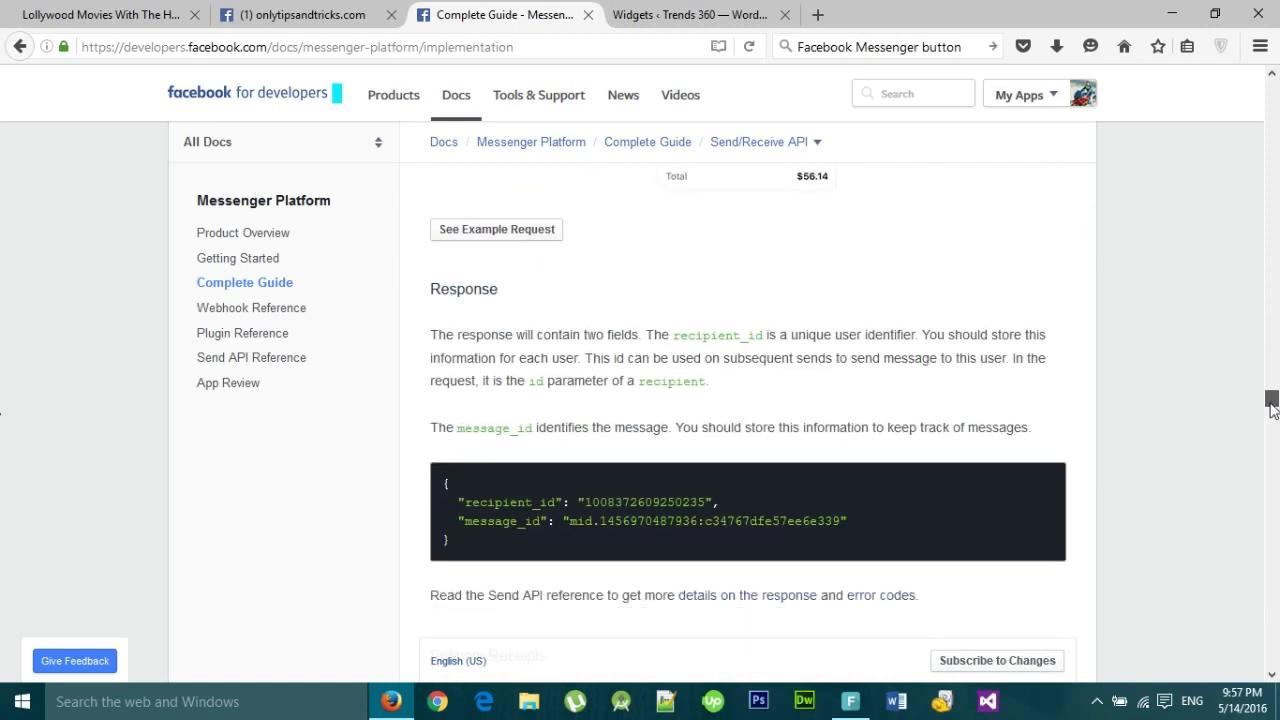
scroll(889, 349, "down", 10)
scroll(889, 349, "down", 15)
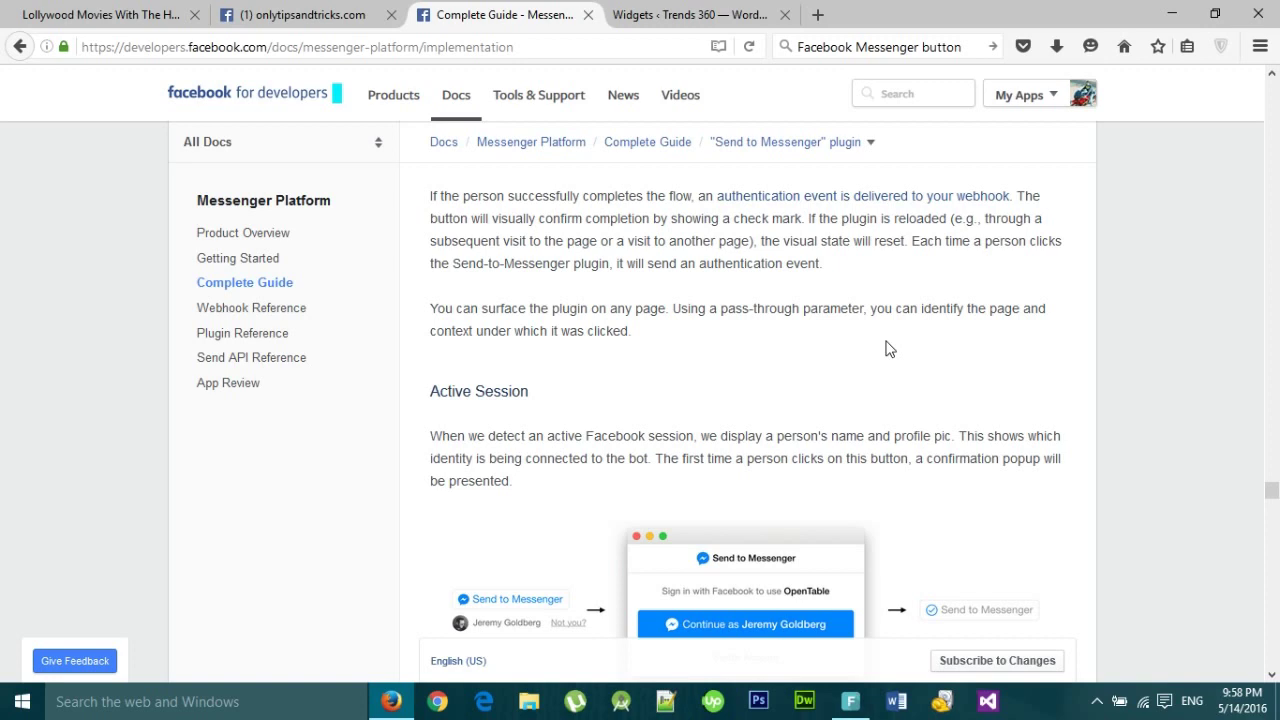
scroll(889, 349, "up", 5)
scroll(889, 349, "down", 10)
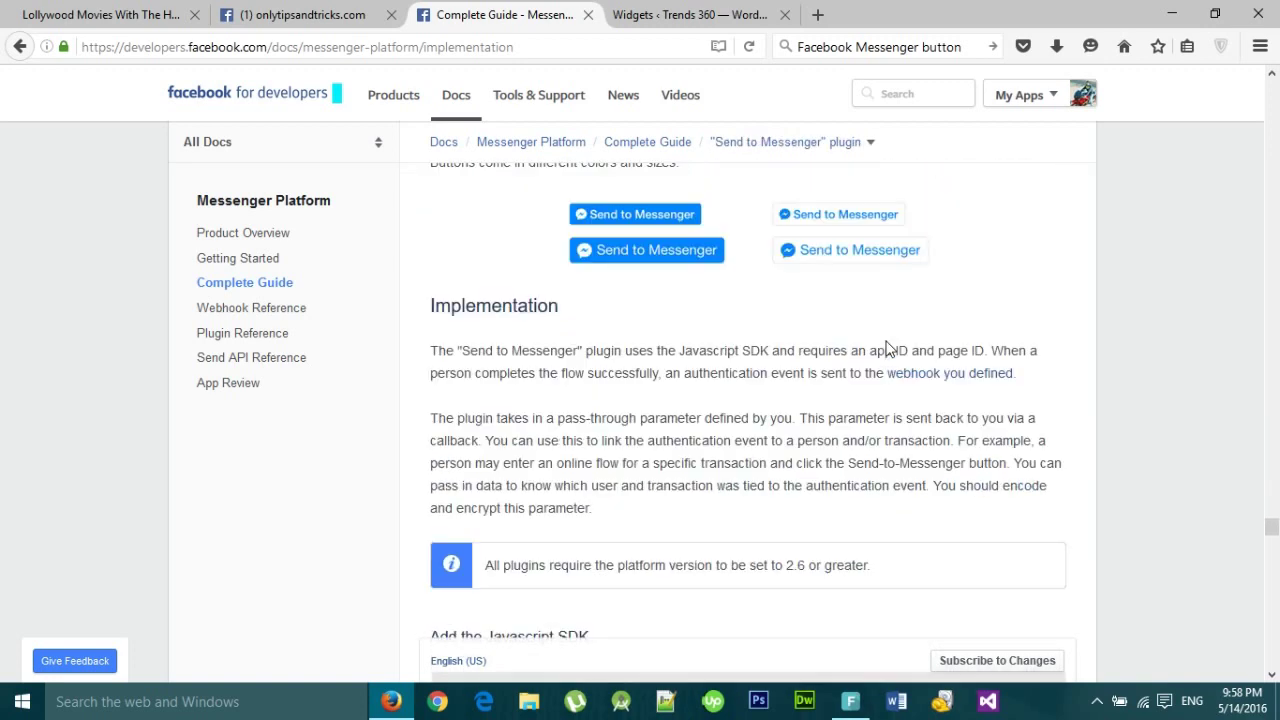
scroll(889, 349, "down", 10)
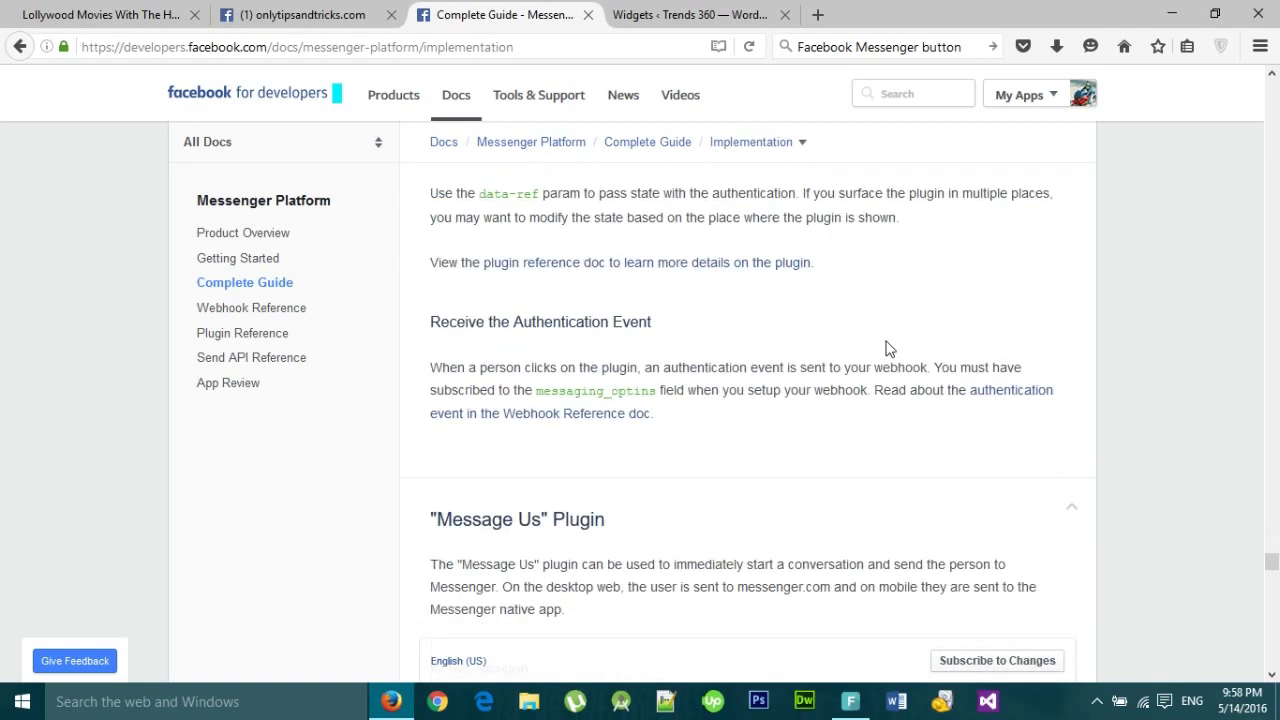
scroll(886, 349, "down", 3)
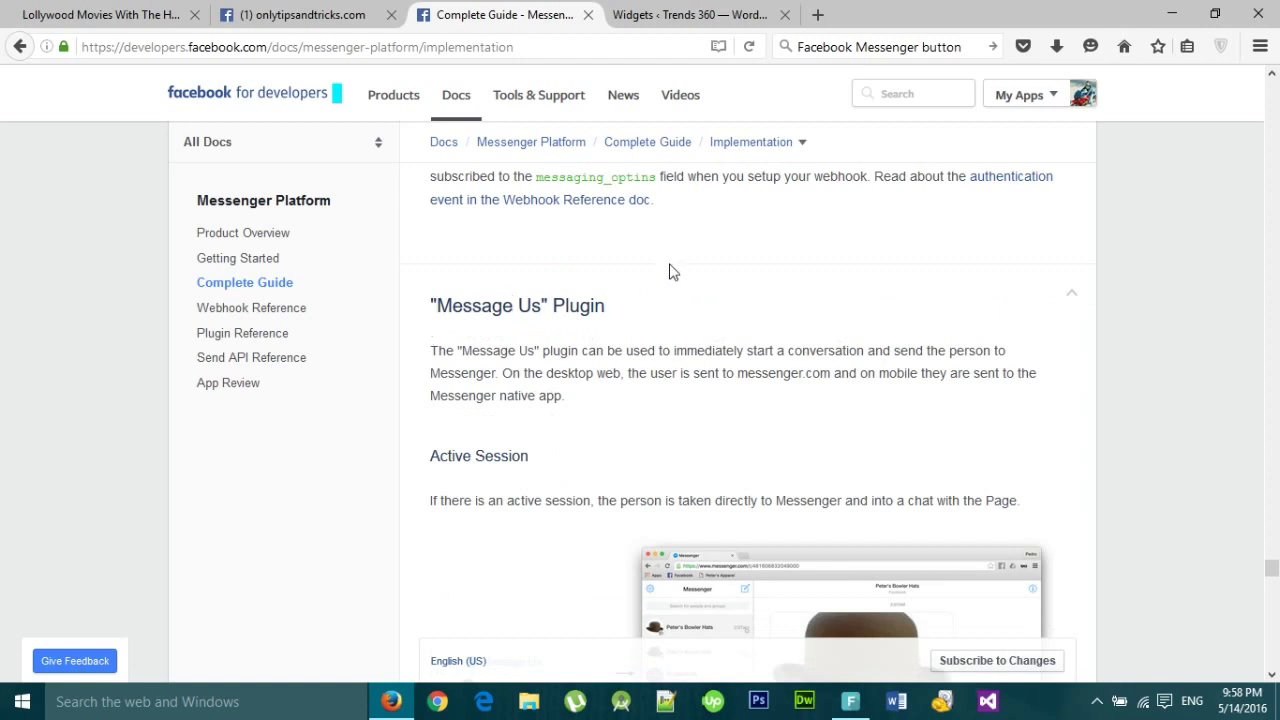
scroll(671, 271, "down", 10)
scroll(671, 271, "down", 7)
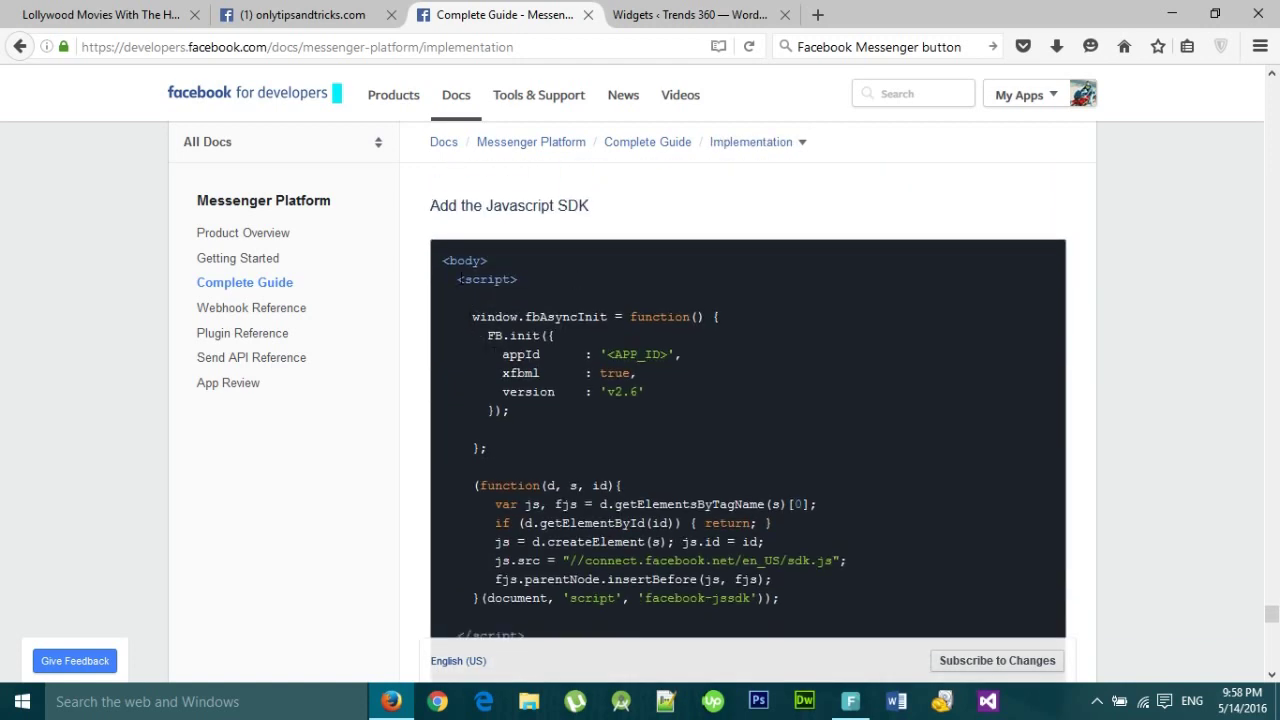
- Copy the Javascript SDK script block, from <script> to </script>, into the new Text widget's content
left_click_drag(457, 279, 845, 656)
left_click_drag(552, 630, 458, 282)
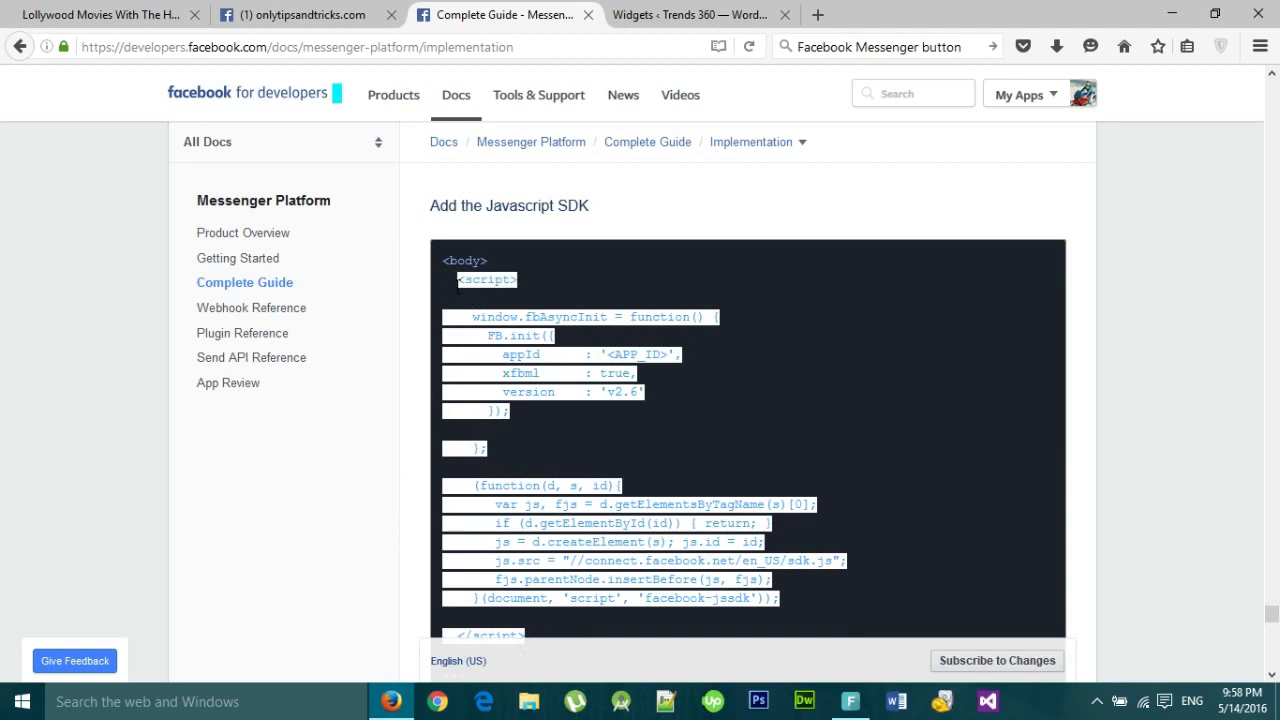
left_click(664, 14)
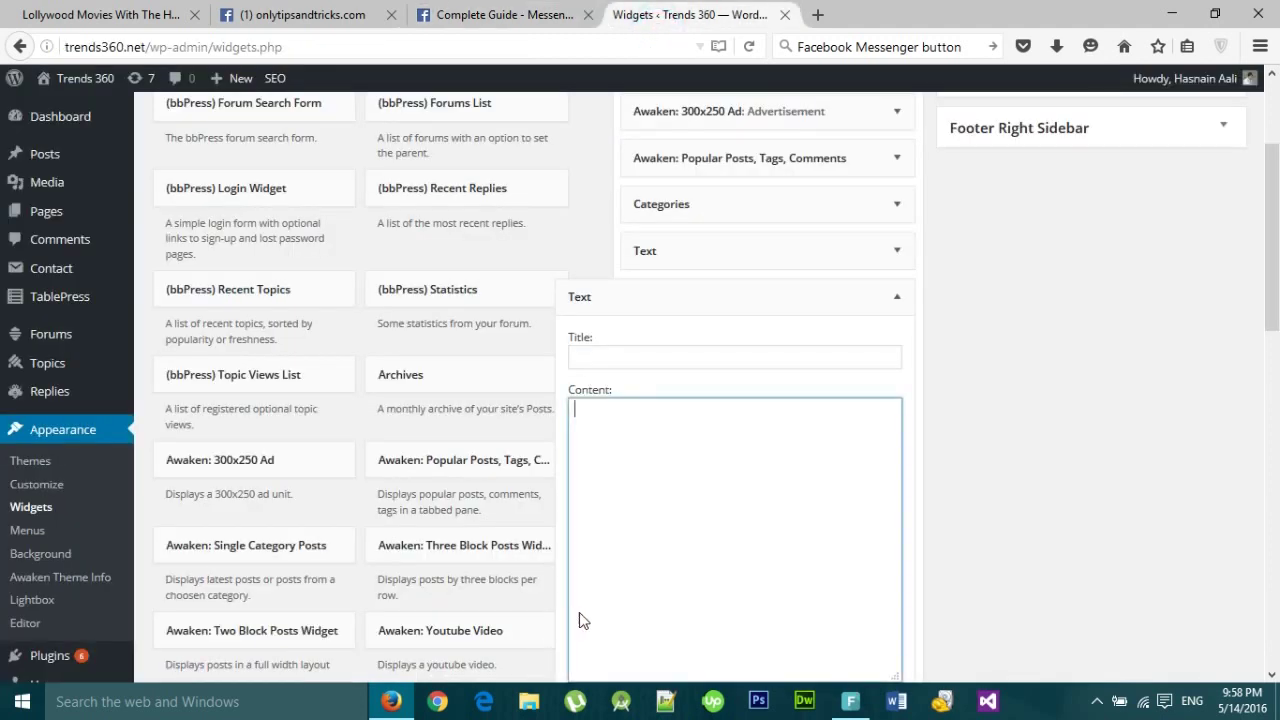
key("ctrl+v")
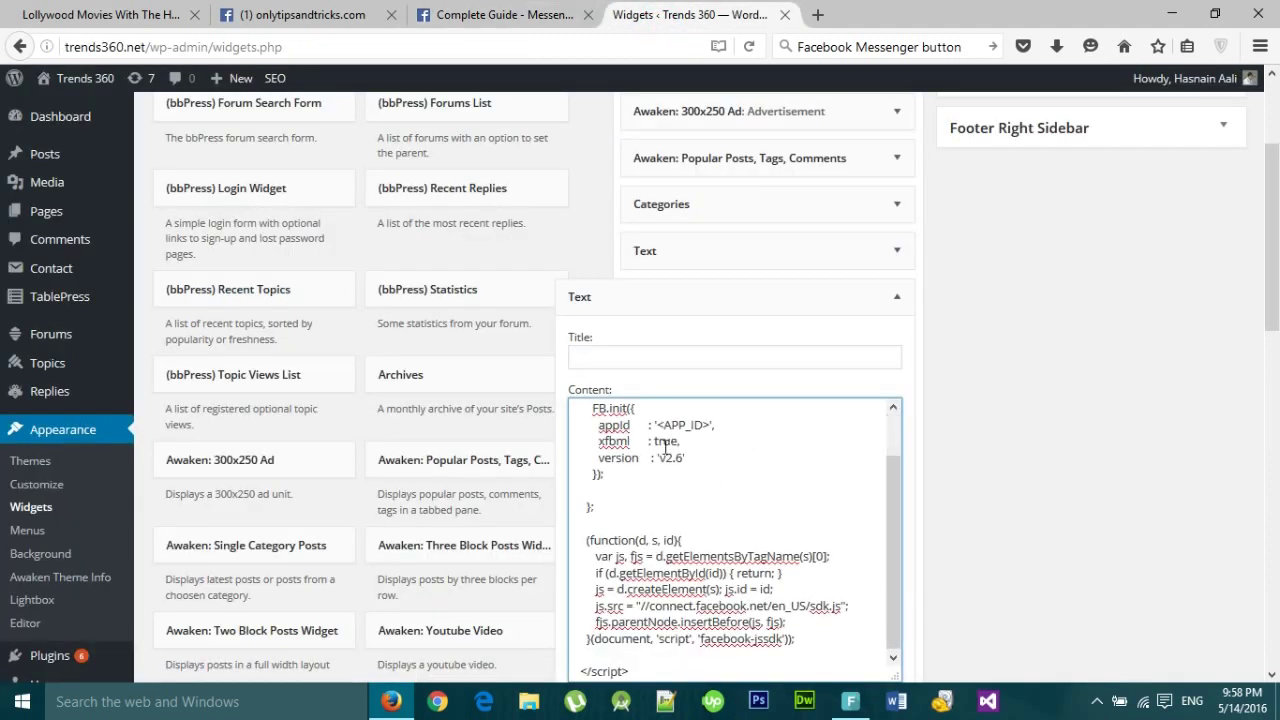
- Copy the guide's "Render the Button" div snippet onto a new line below the script in the Text widget's content
left_click(485, 13)
scroll(640, 350, "down", 5)
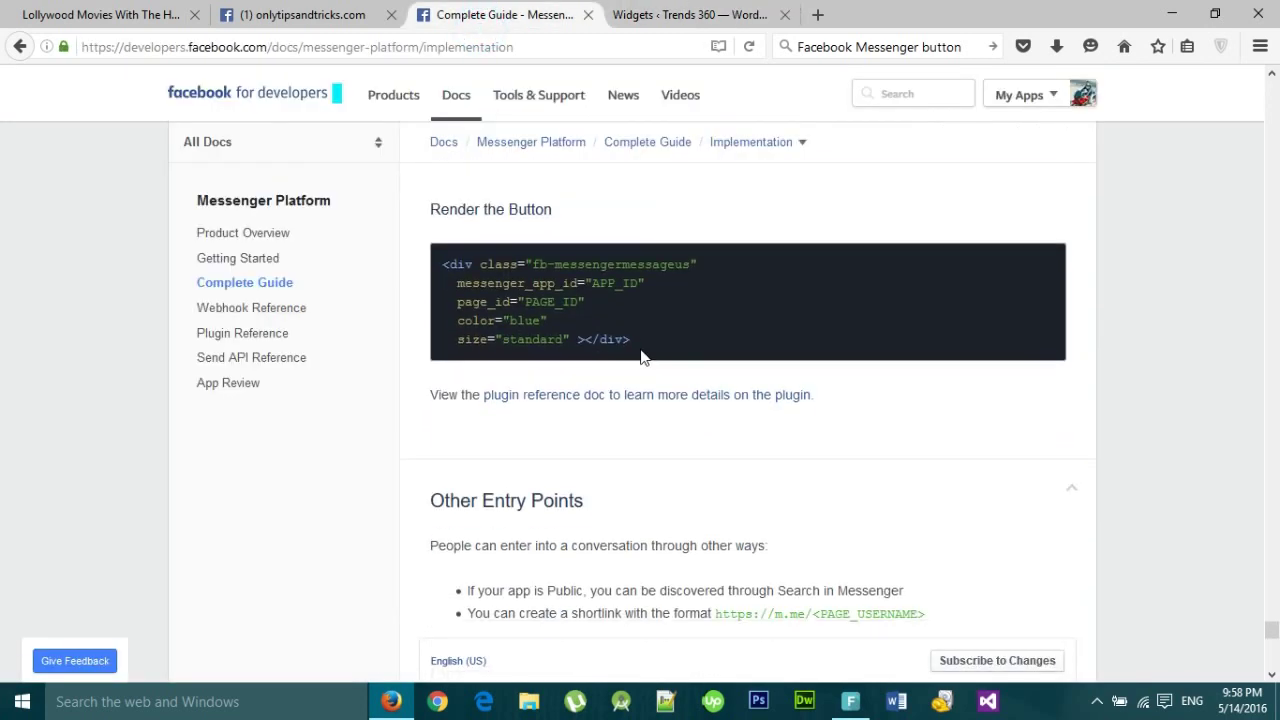
left_click_drag(635, 340, 440, 262)
key("ctrl+c")
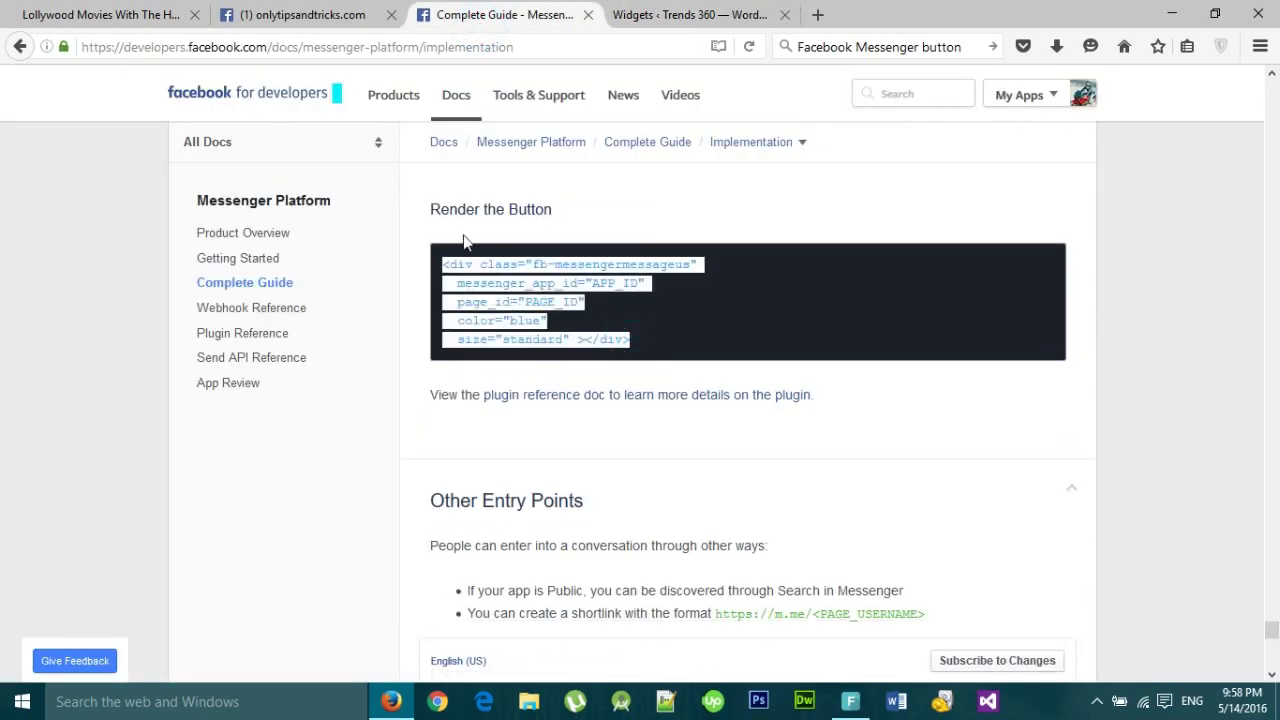
left_click(628, 12)
scroll(806, 443, "down", 3)
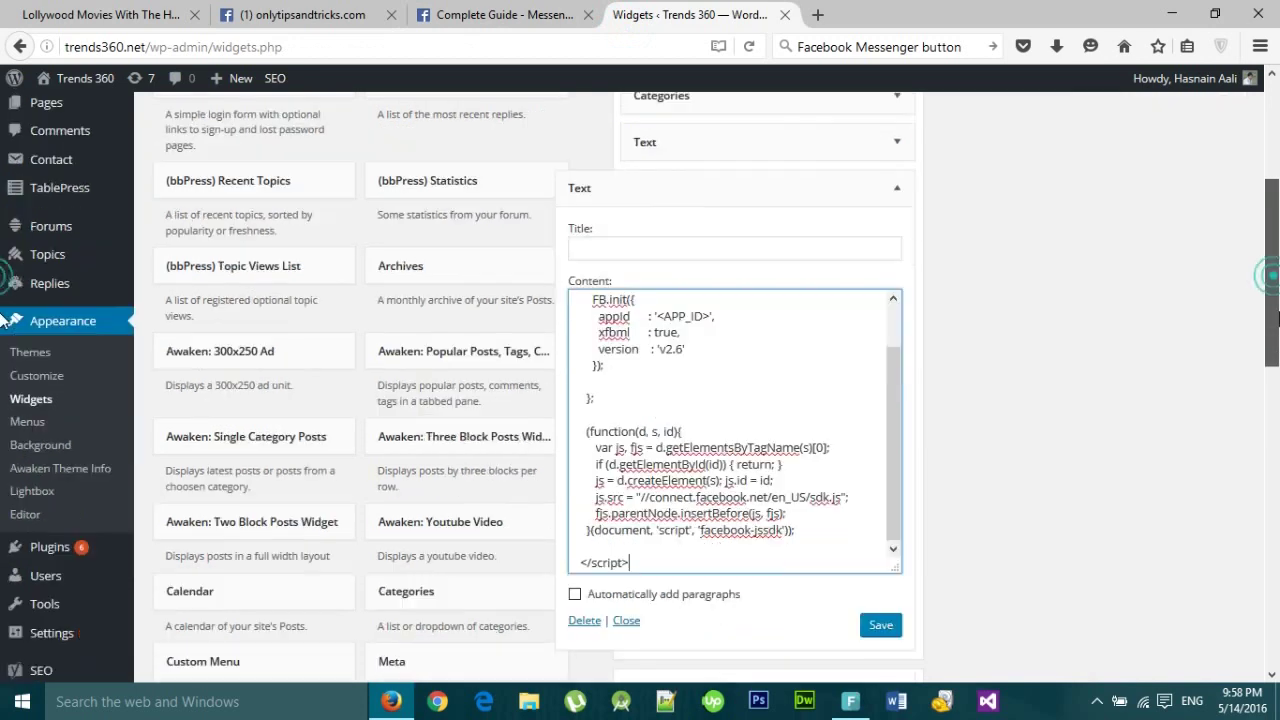
left_click(716, 502)
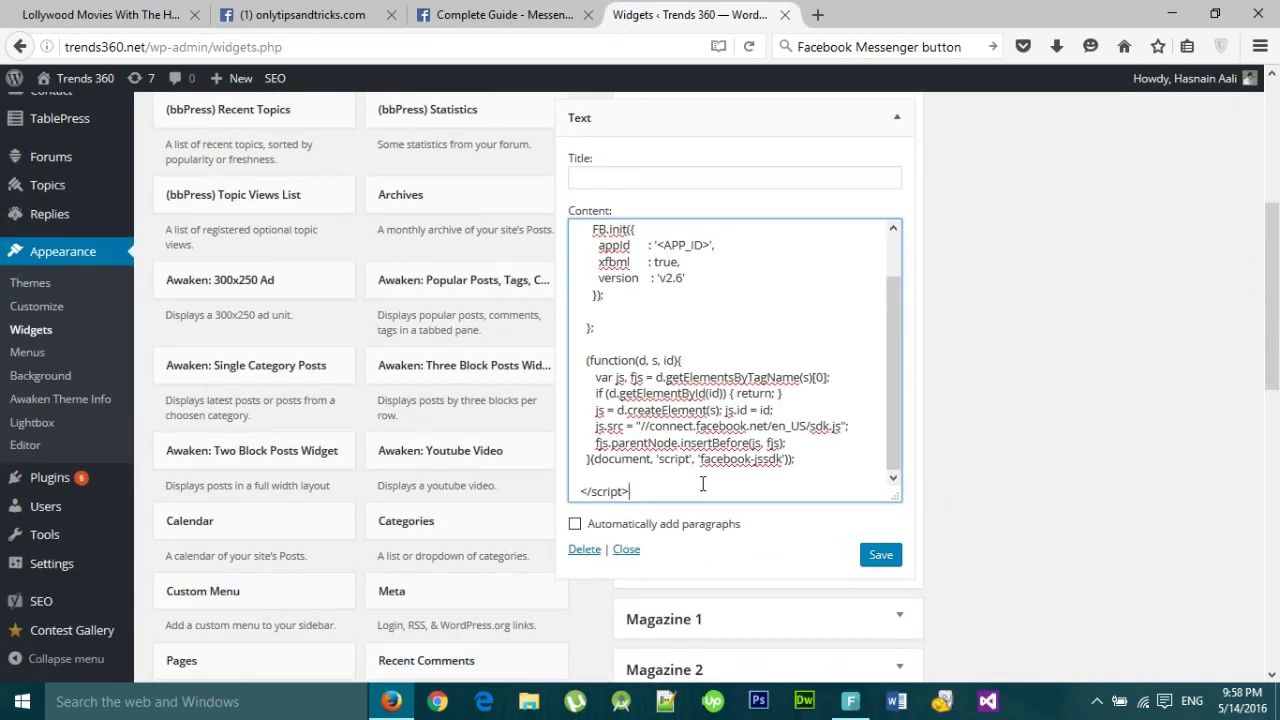
key("Return")
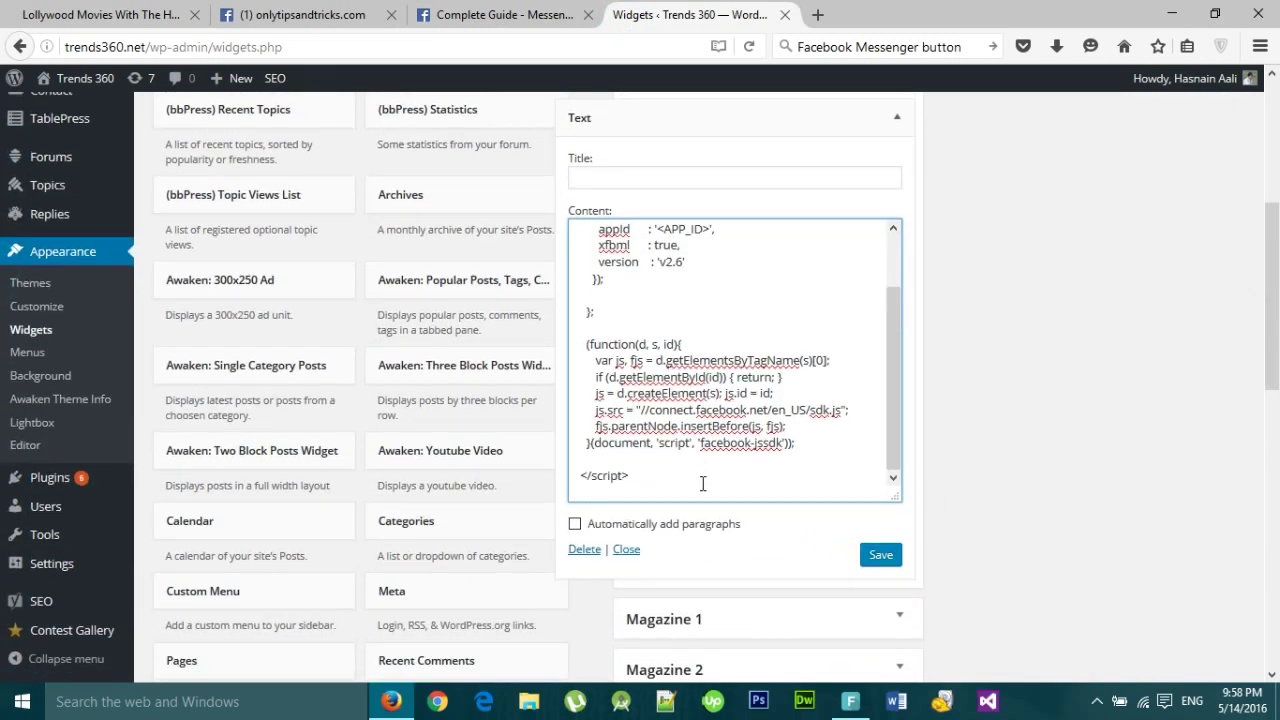
key("ctrl+v")
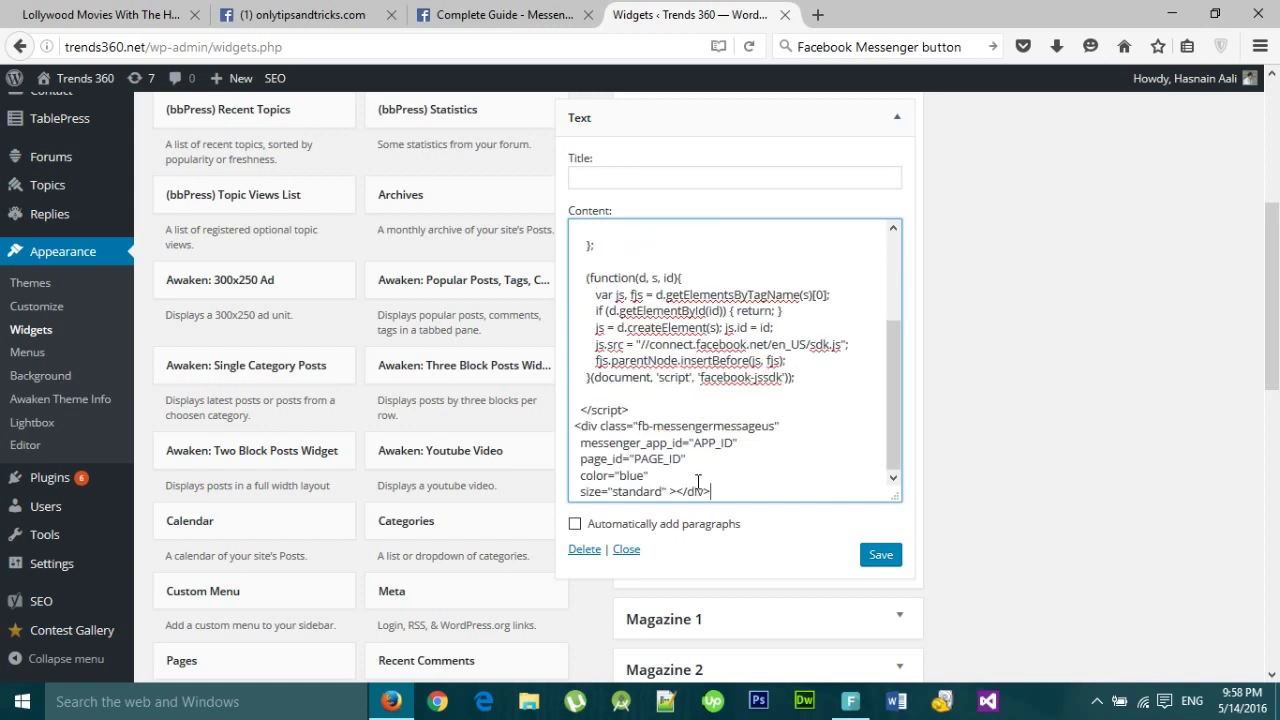
- Open the "Only Tips And Tricks" app's dashboard on developers.facebook.com in a new tab and copy its App ID
scroll(756, 342, "up", 3)
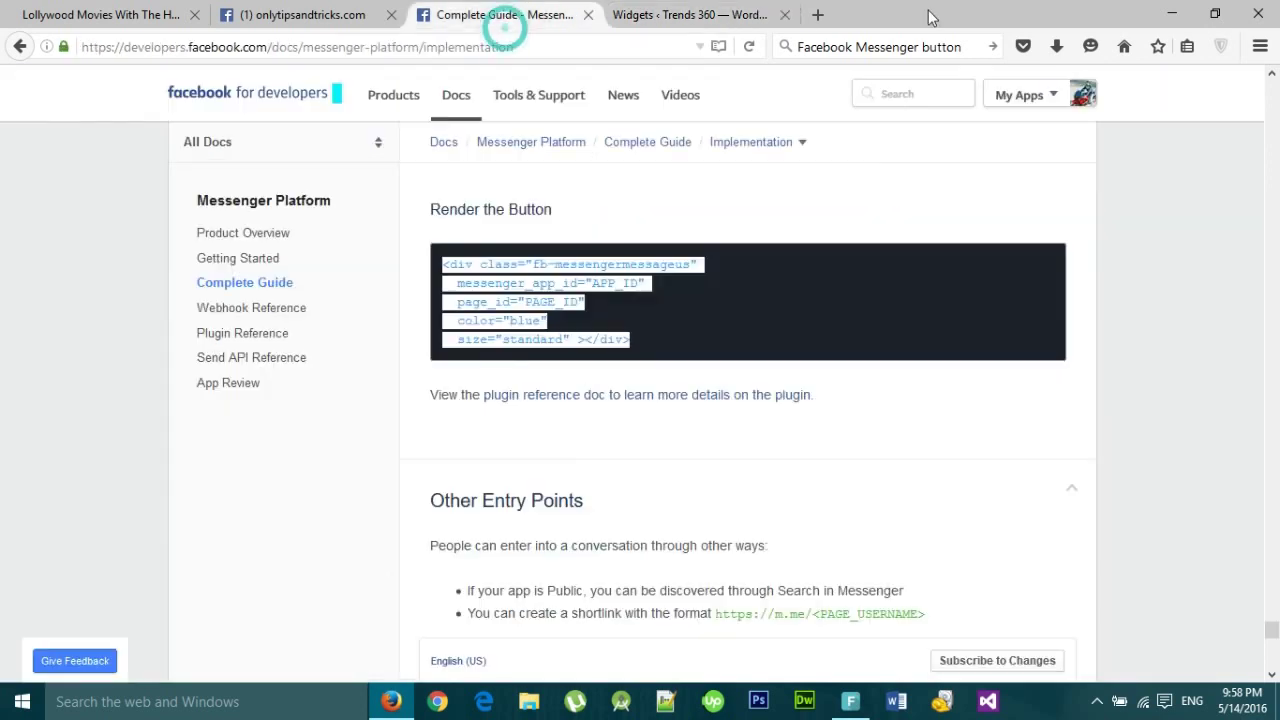
left_click(424, 16)
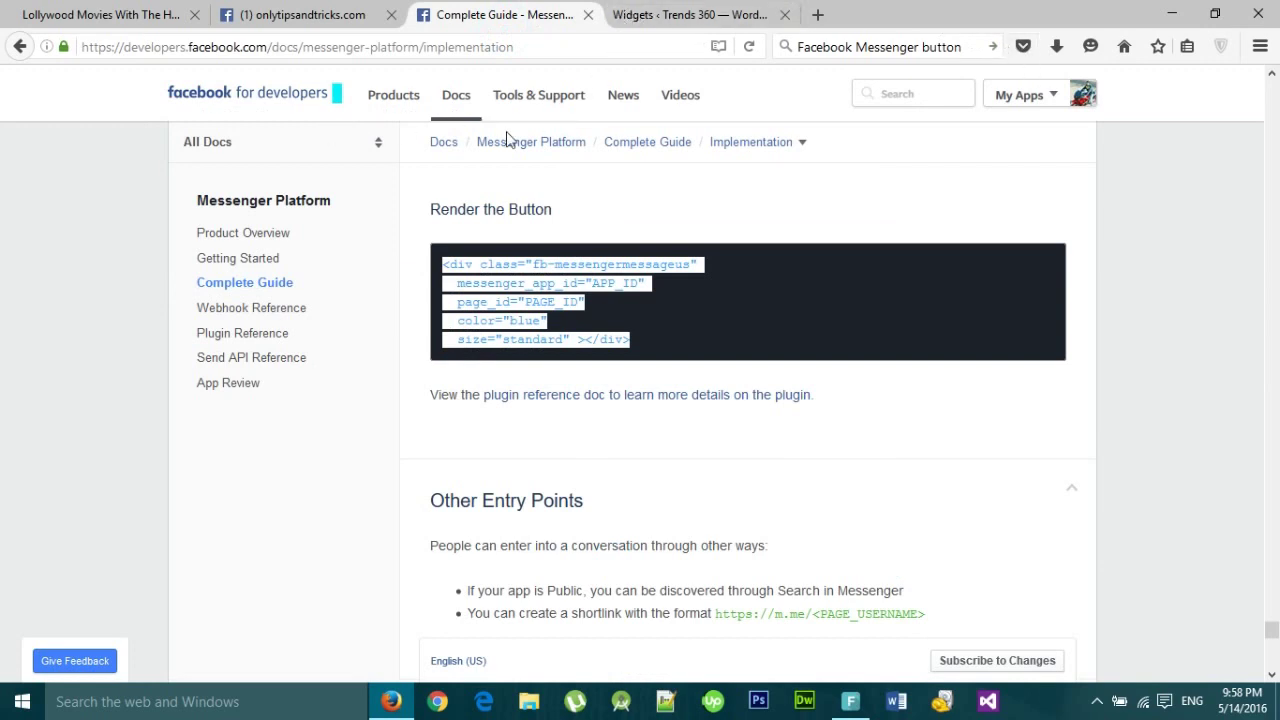
left_click(818, 14)
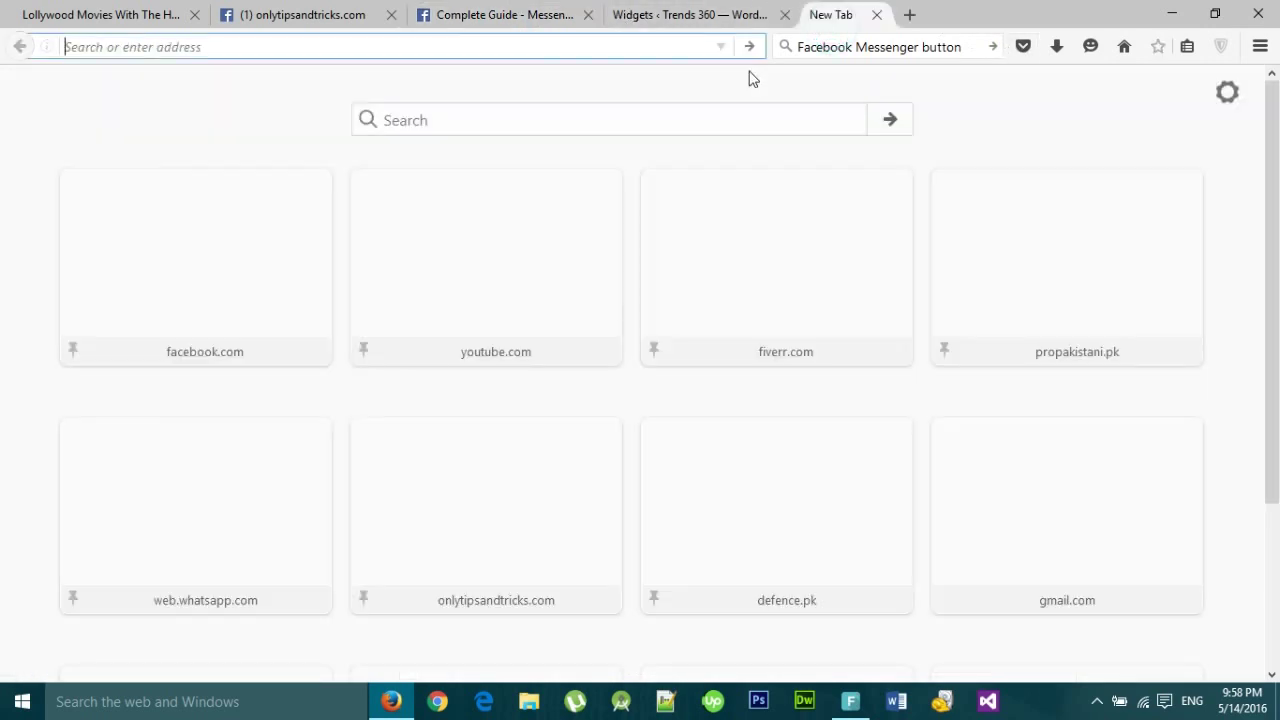
type("developers.facebook.com/")
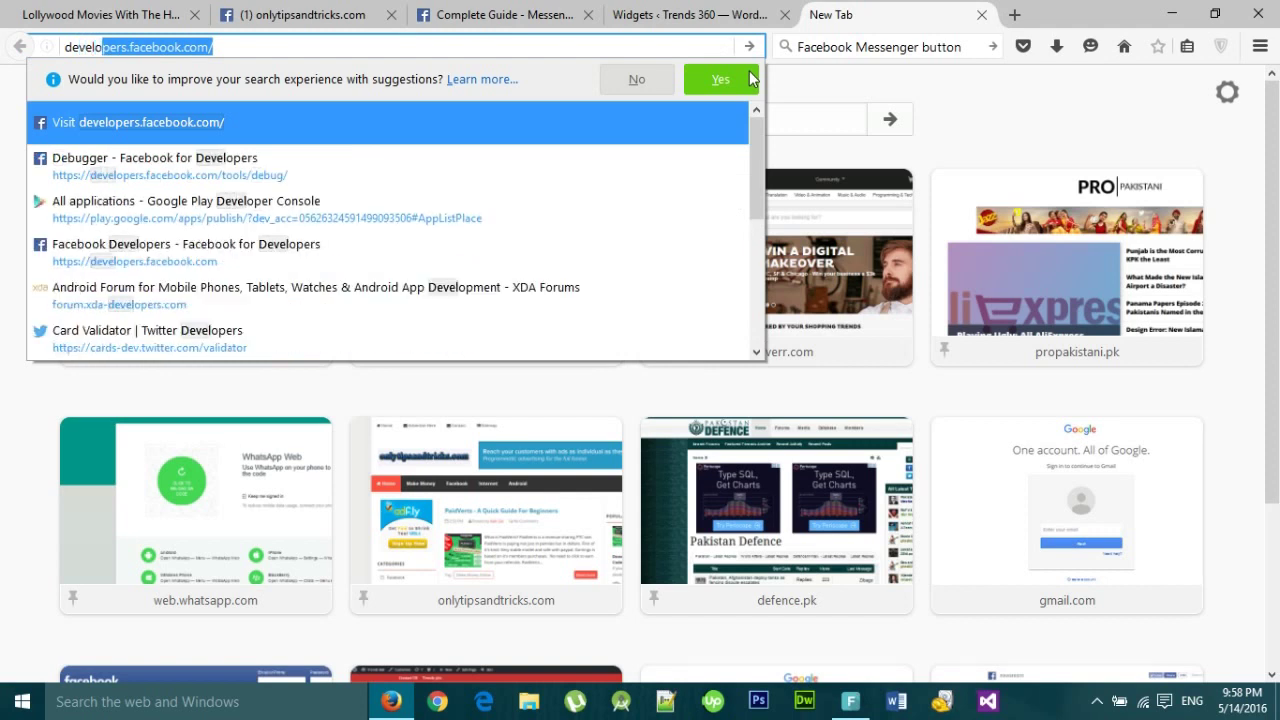
key("Return")
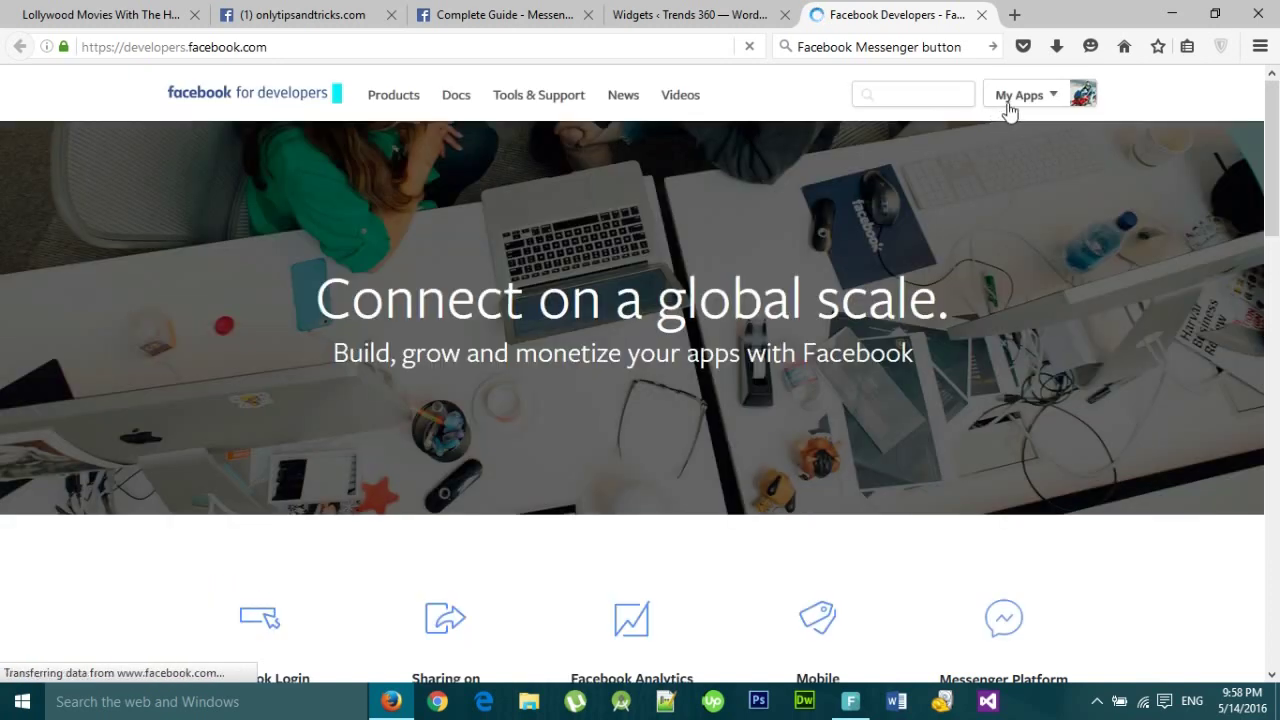
left_click(1006, 108)
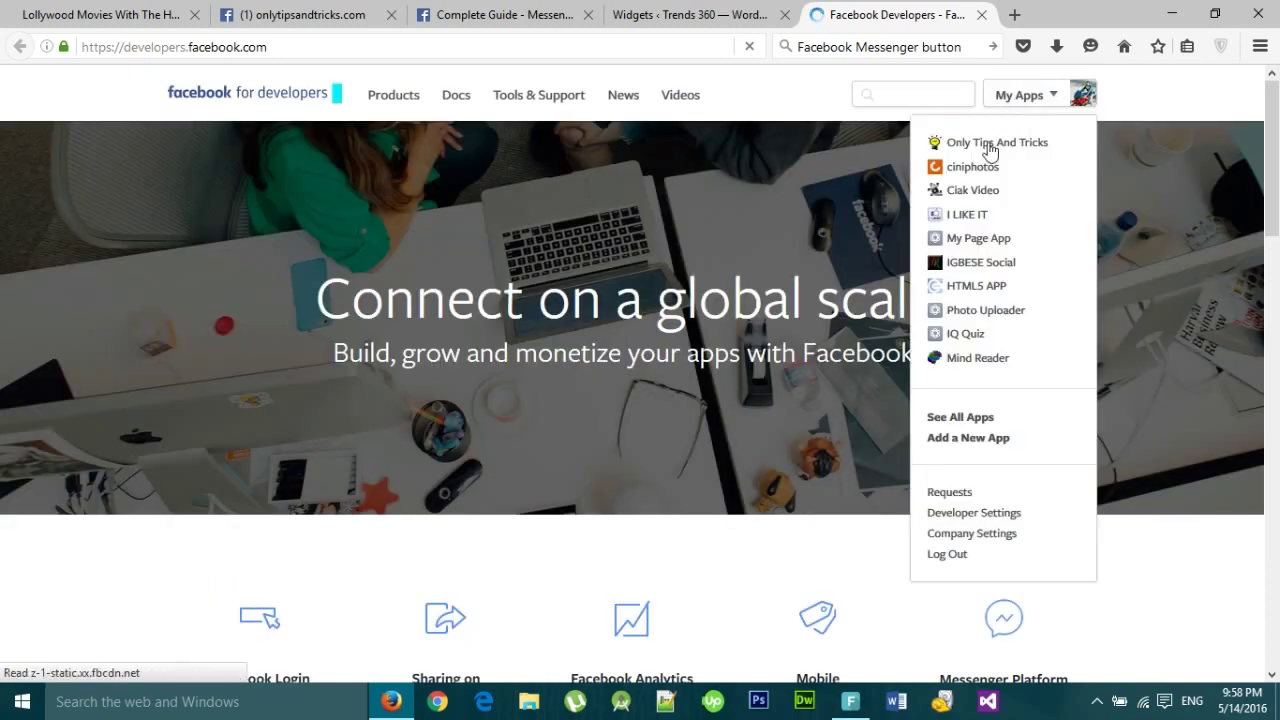
left_click(990, 146)
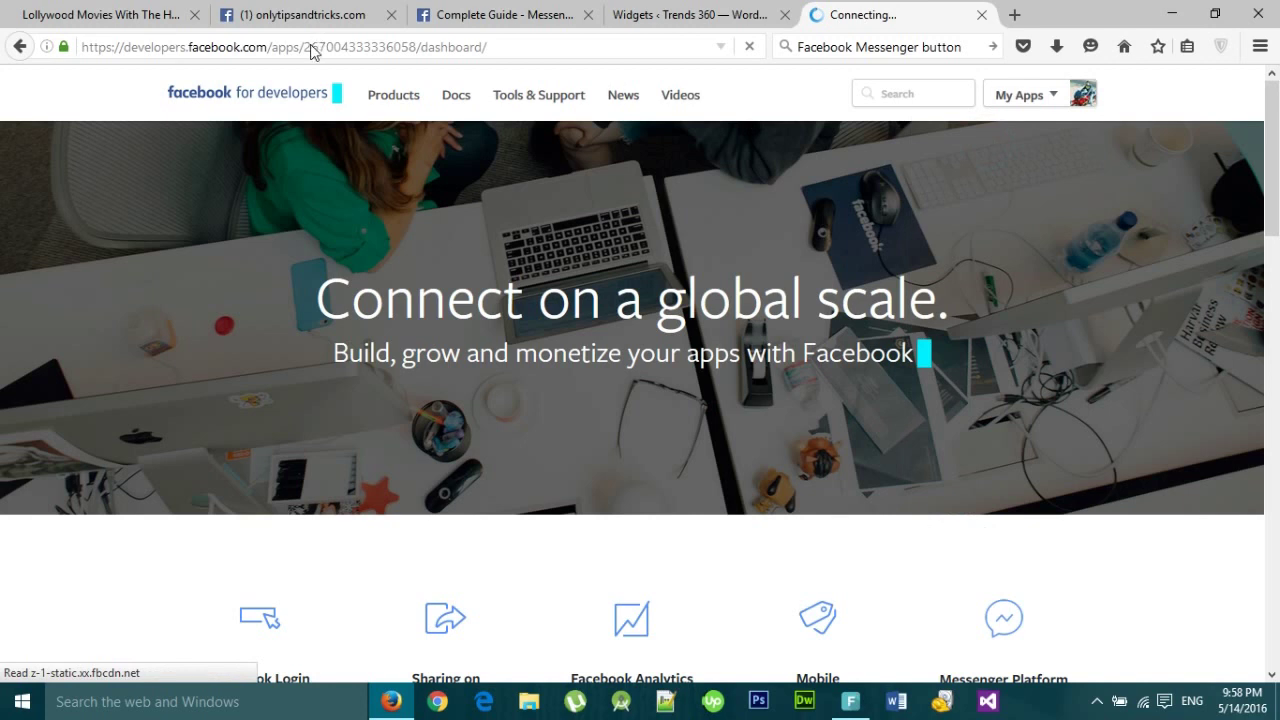
left_click_drag(306, 47, 418, 47)
key("ctrl+c")
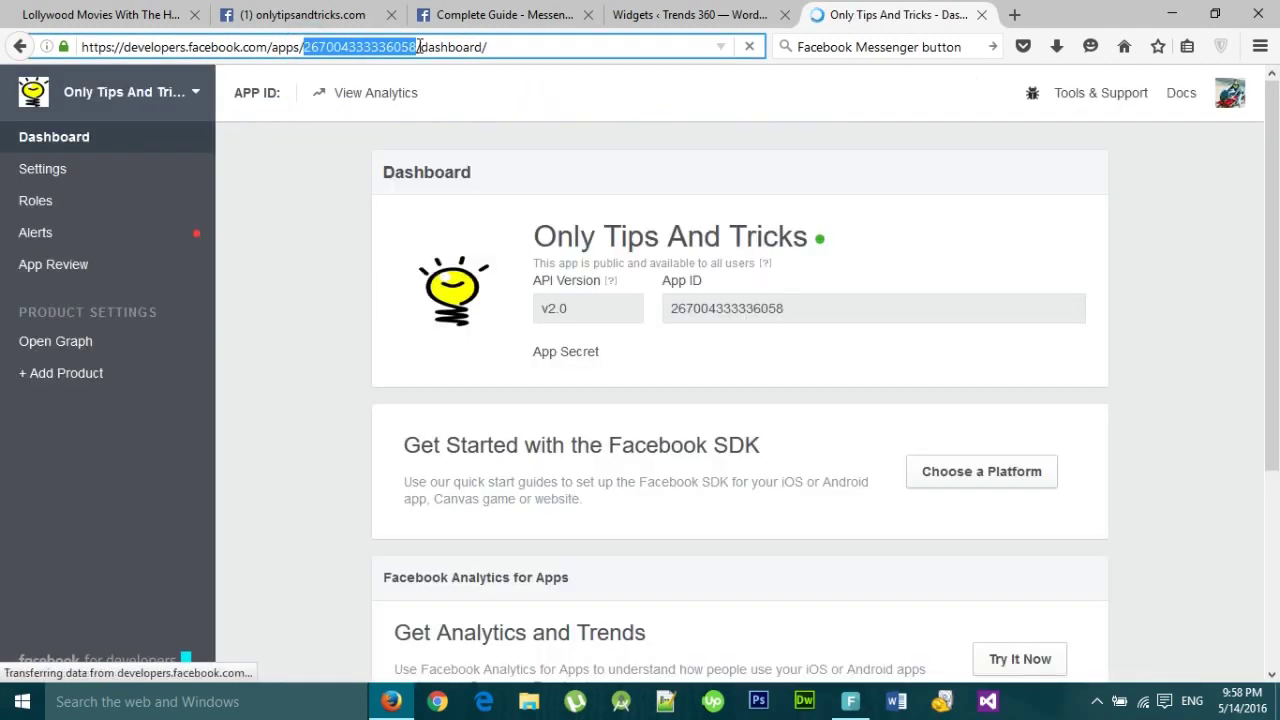
- Replace the APP_ID placeholders in the Text widget's script and button div with the copied App ID, and close the app dashboard
left_click(672, 18)
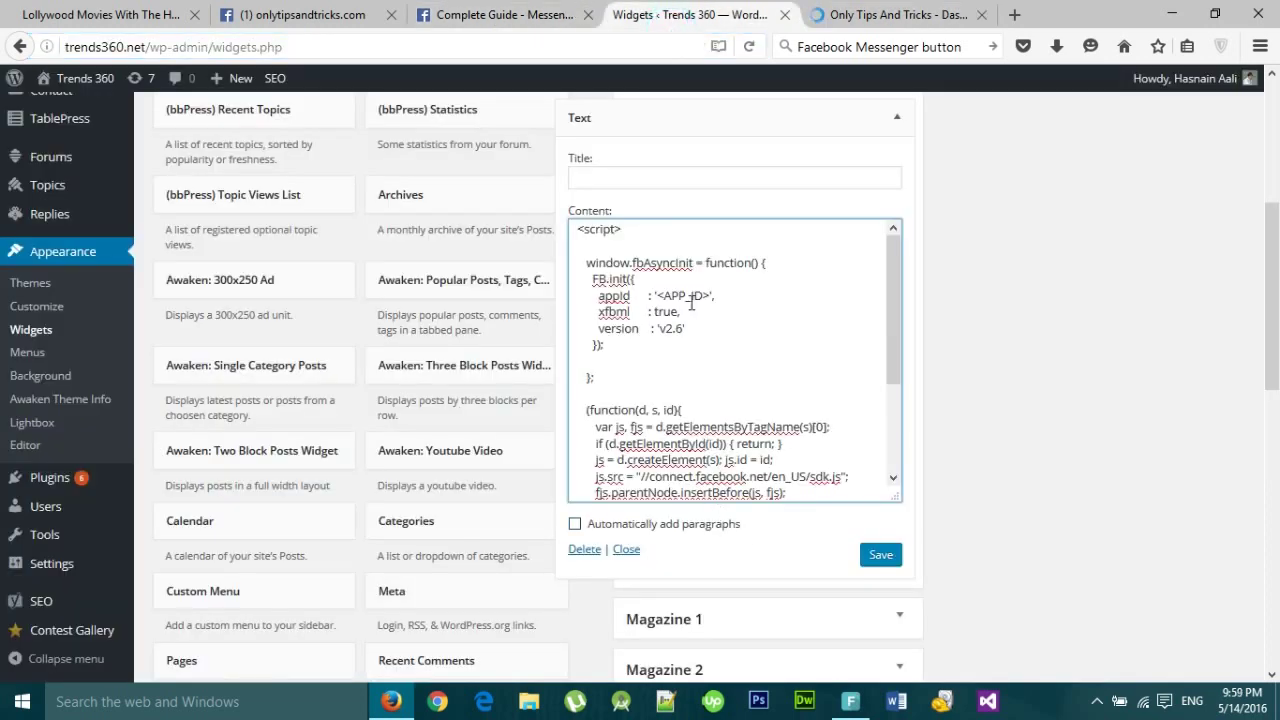
left_click_drag(709, 293, 662, 291)
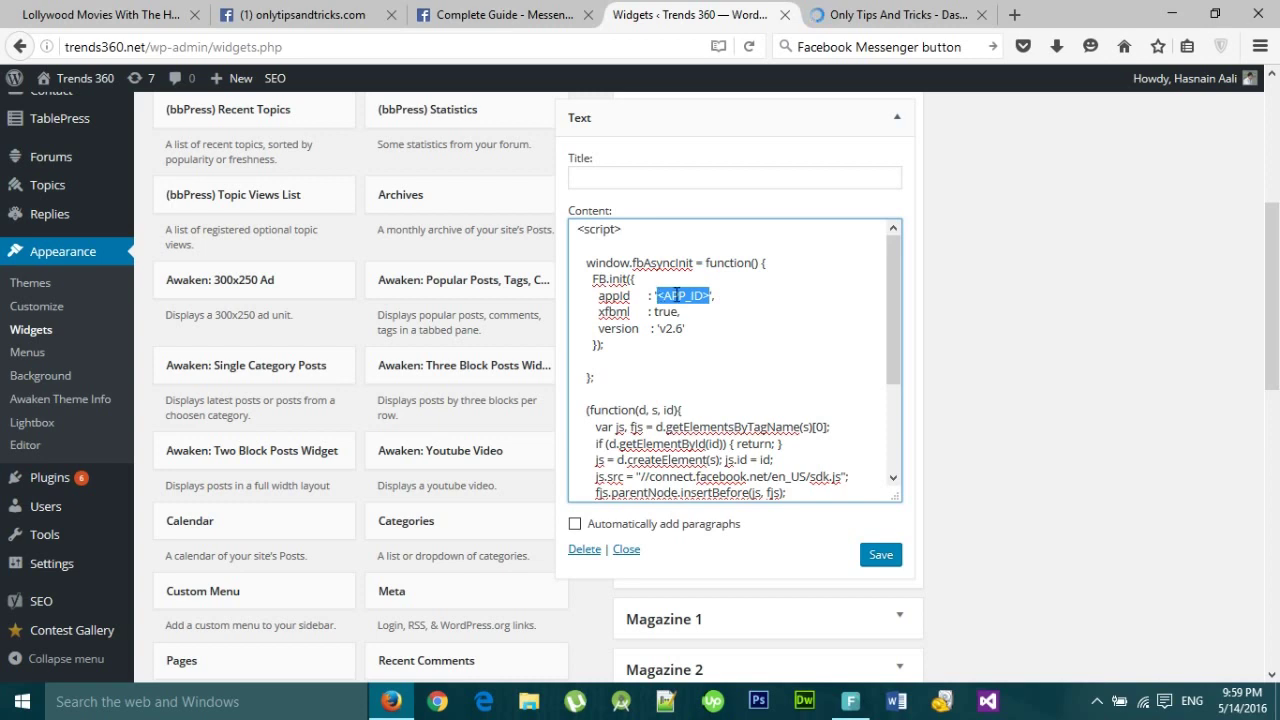
key("ctrl+v")
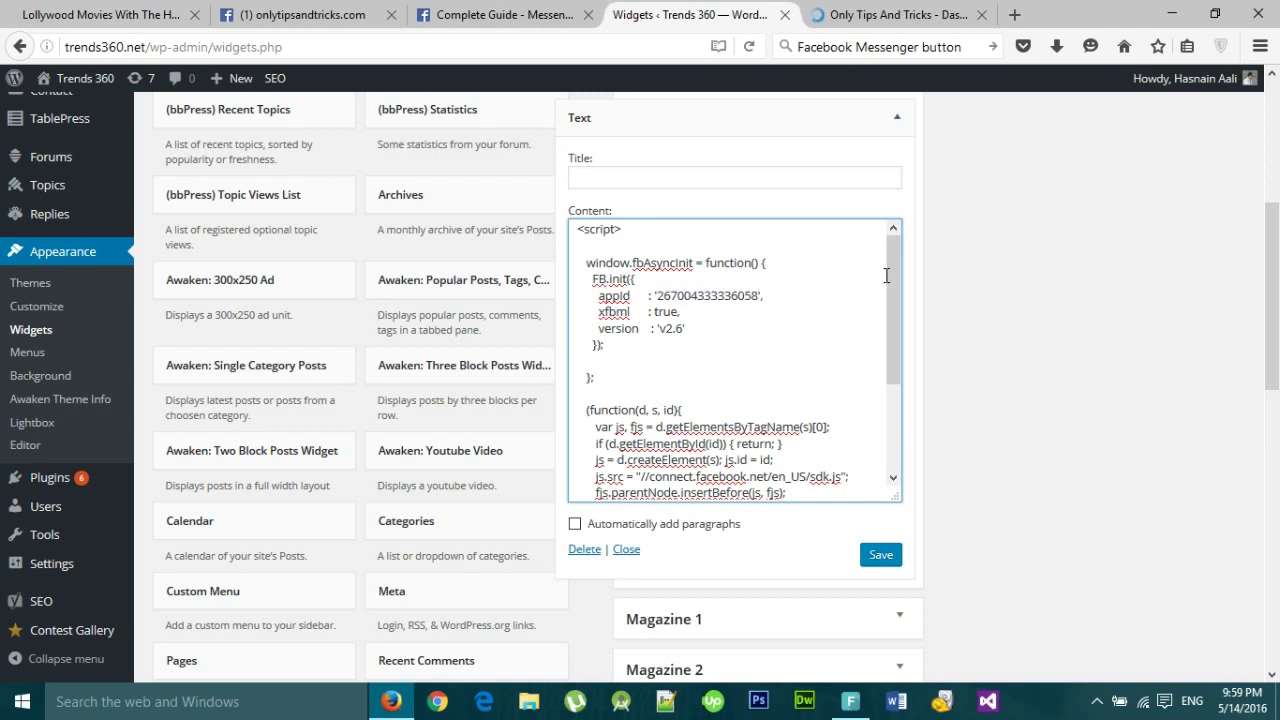
scroll(893, 360, "down", 3)
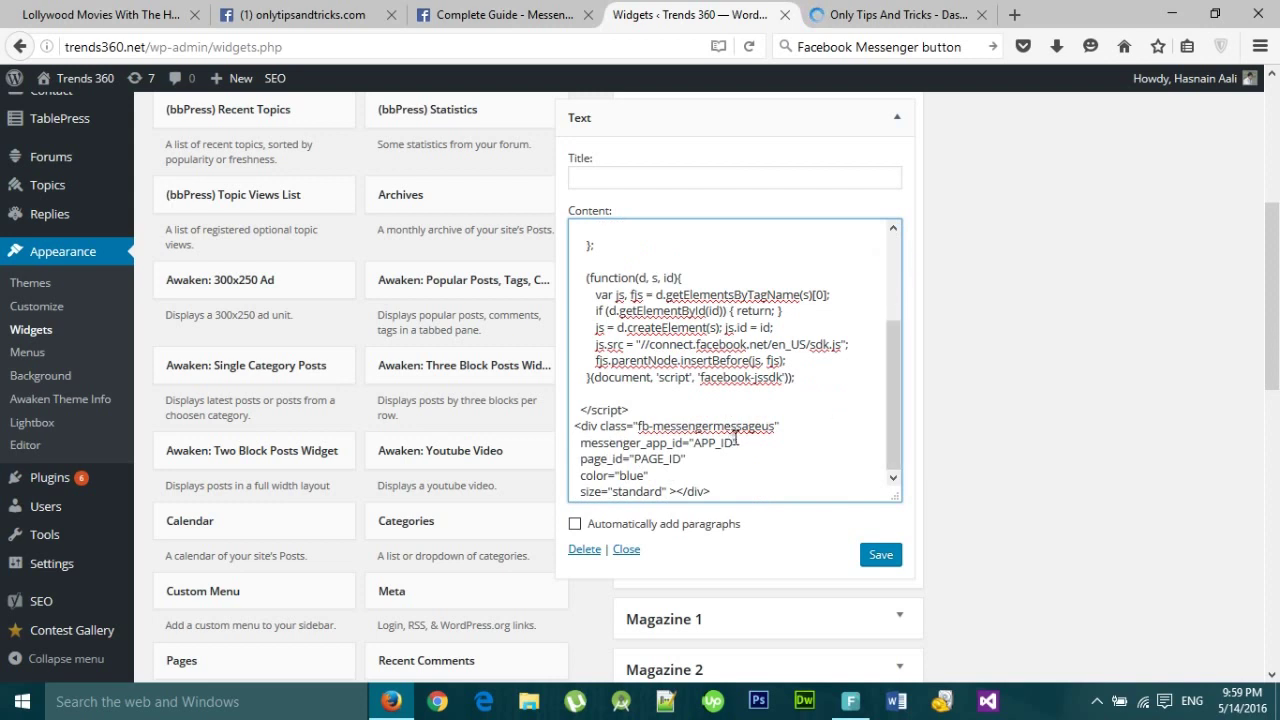
left_click_drag(735, 438, 697, 447)
key("ctrl+v")
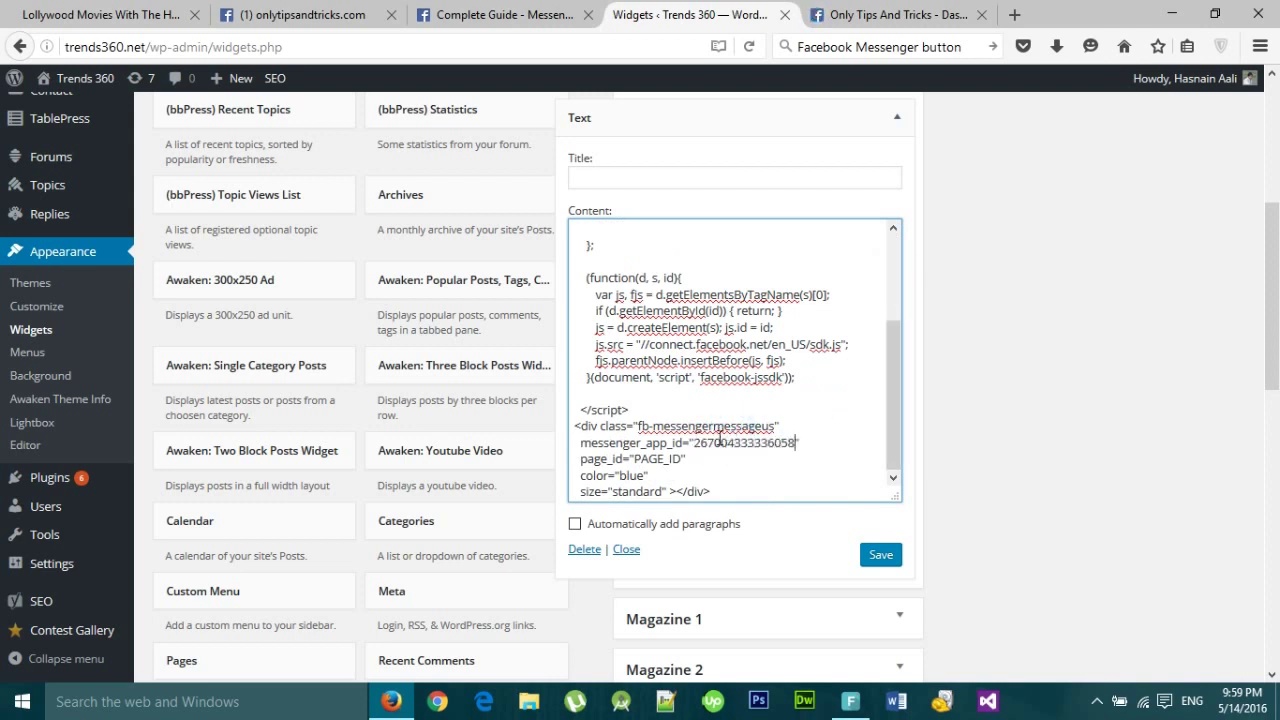
left_click(874, 14)
left_click(982, 15)
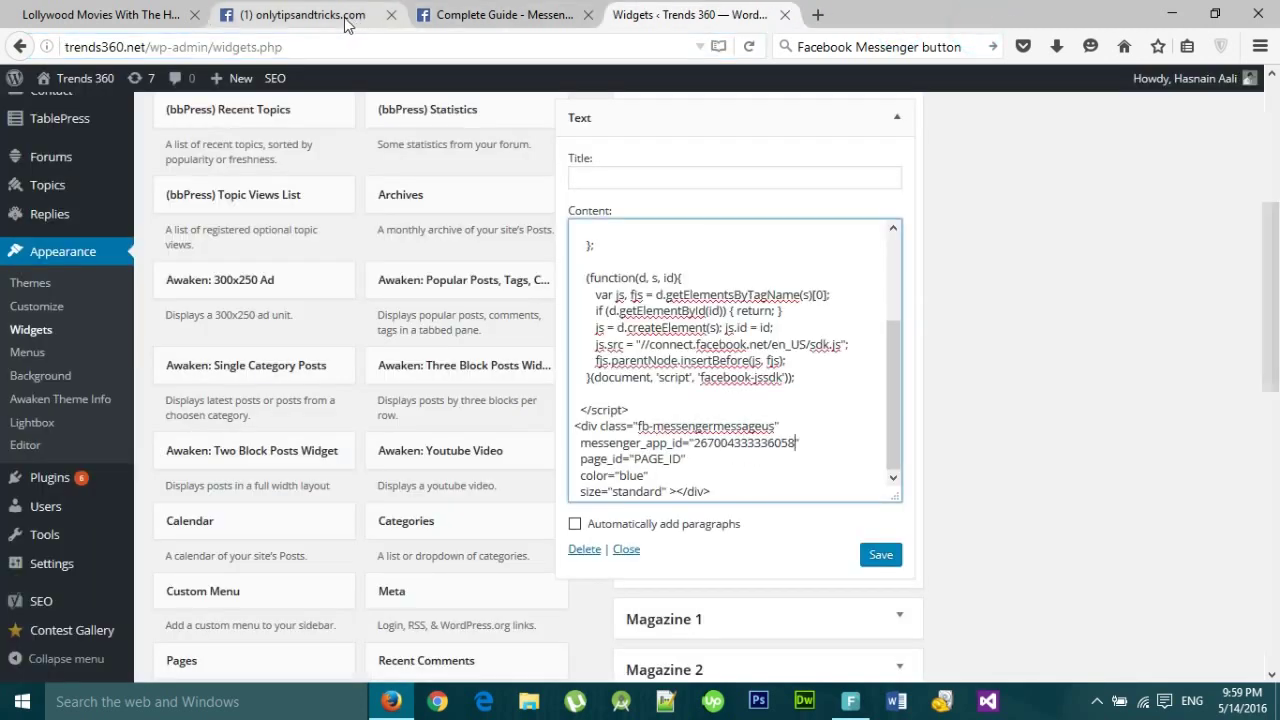
- Copy the Facebook Page ID from the About page info of the onlytipsandtricks.com Facebook page
left_click(336, 18)
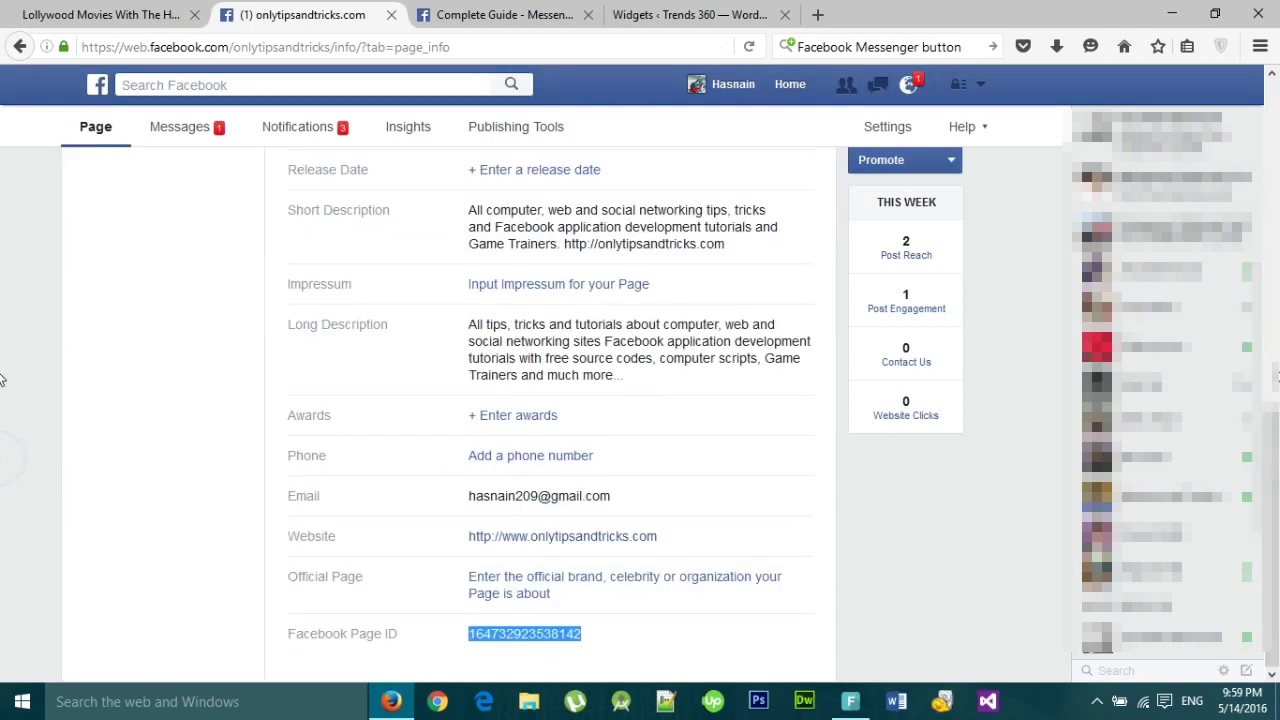
scroll(2, 440, "up", 10)
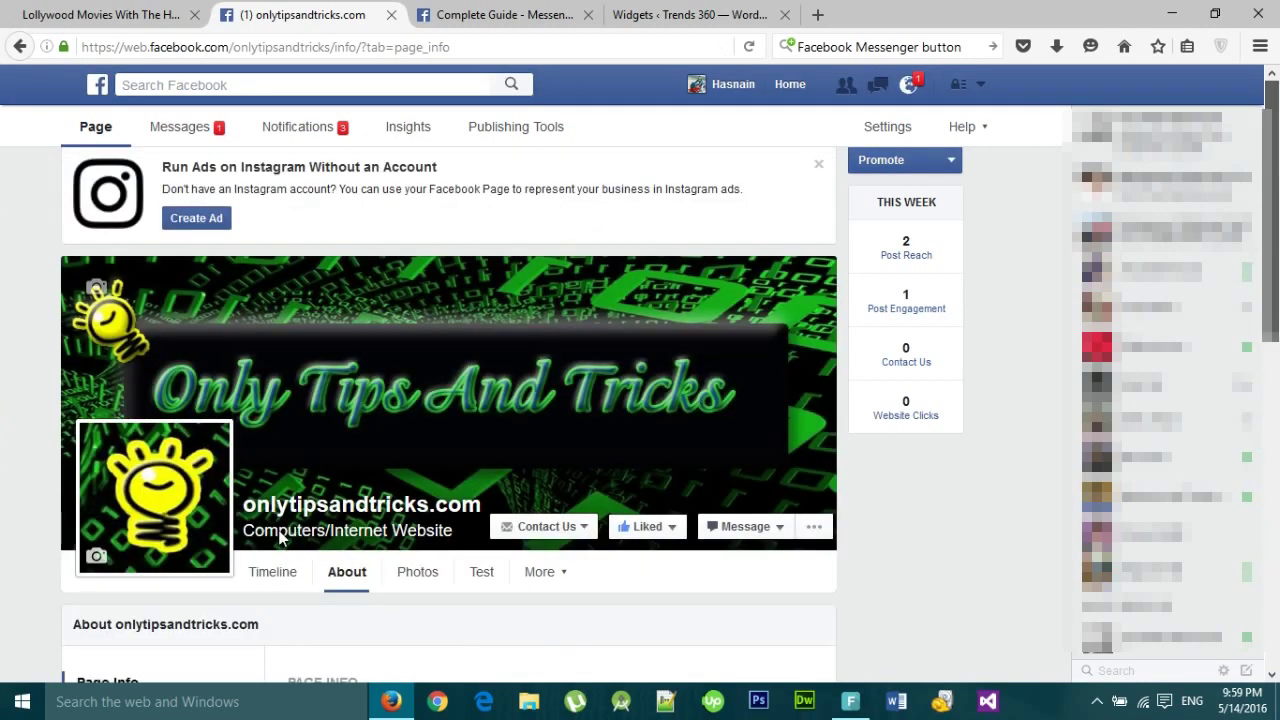
left_click(357, 585)
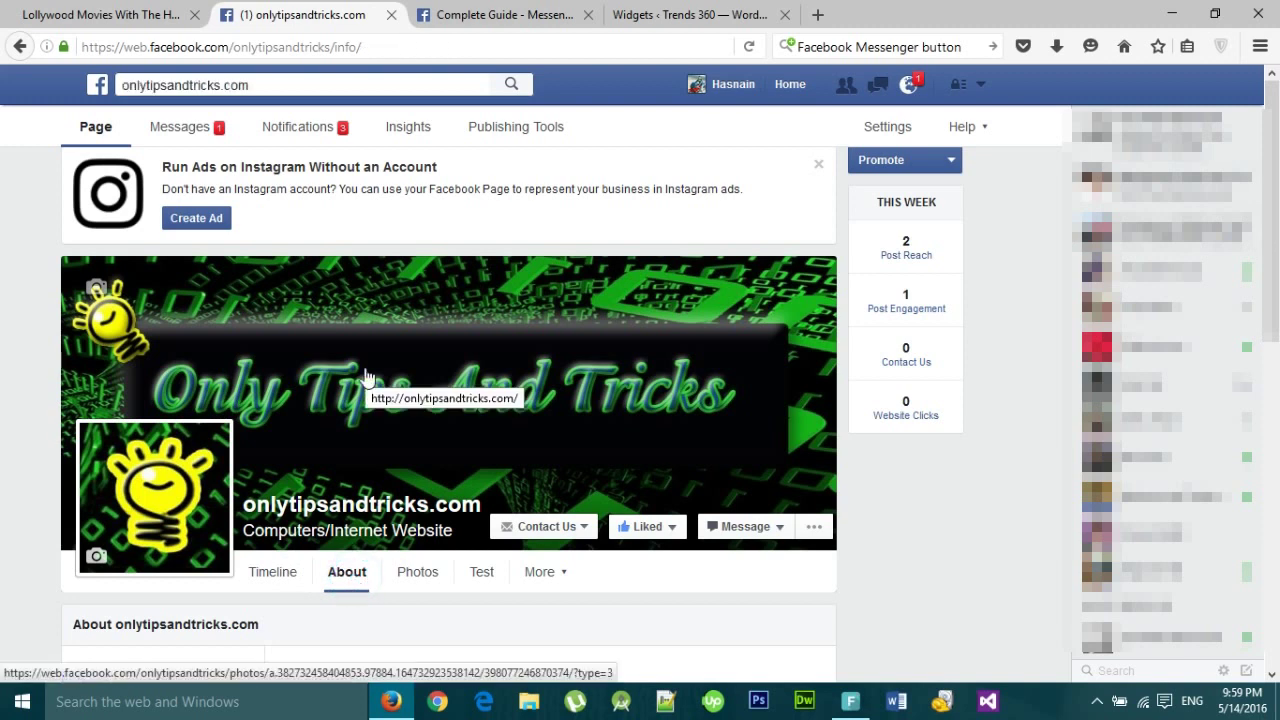
scroll(366, 376, "down", 5)
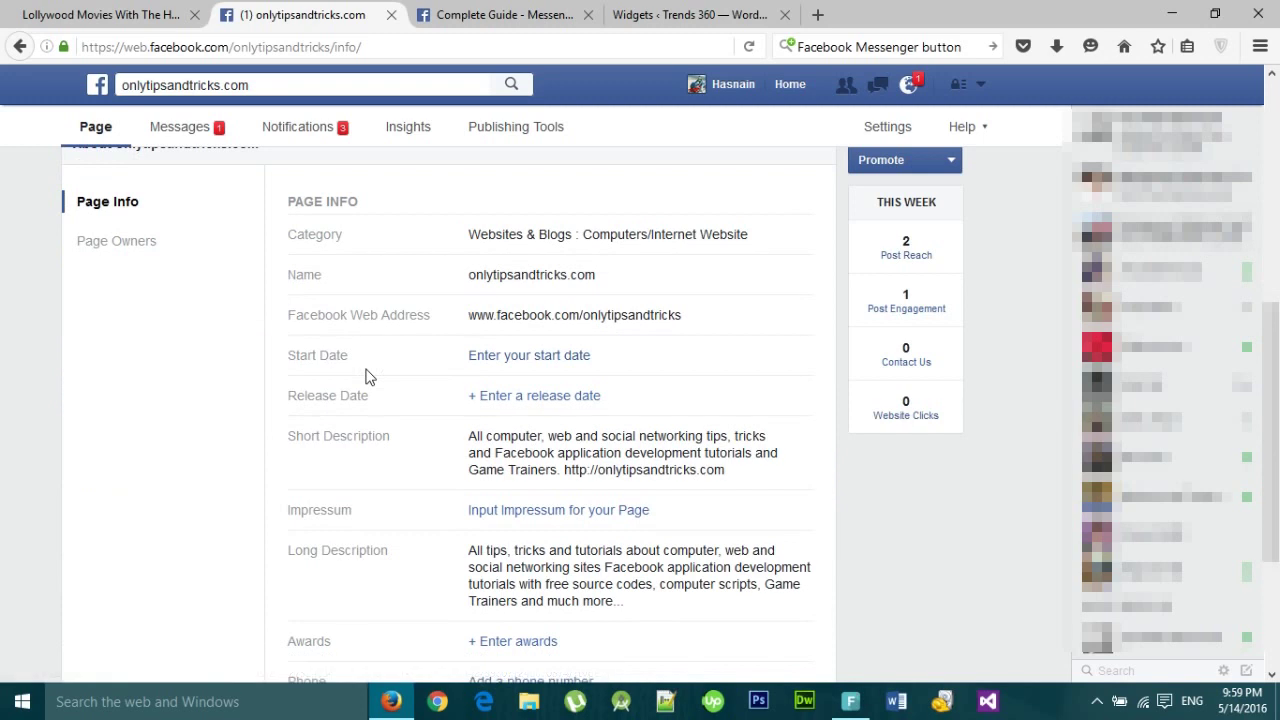
scroll(618, 360, "down", 2)
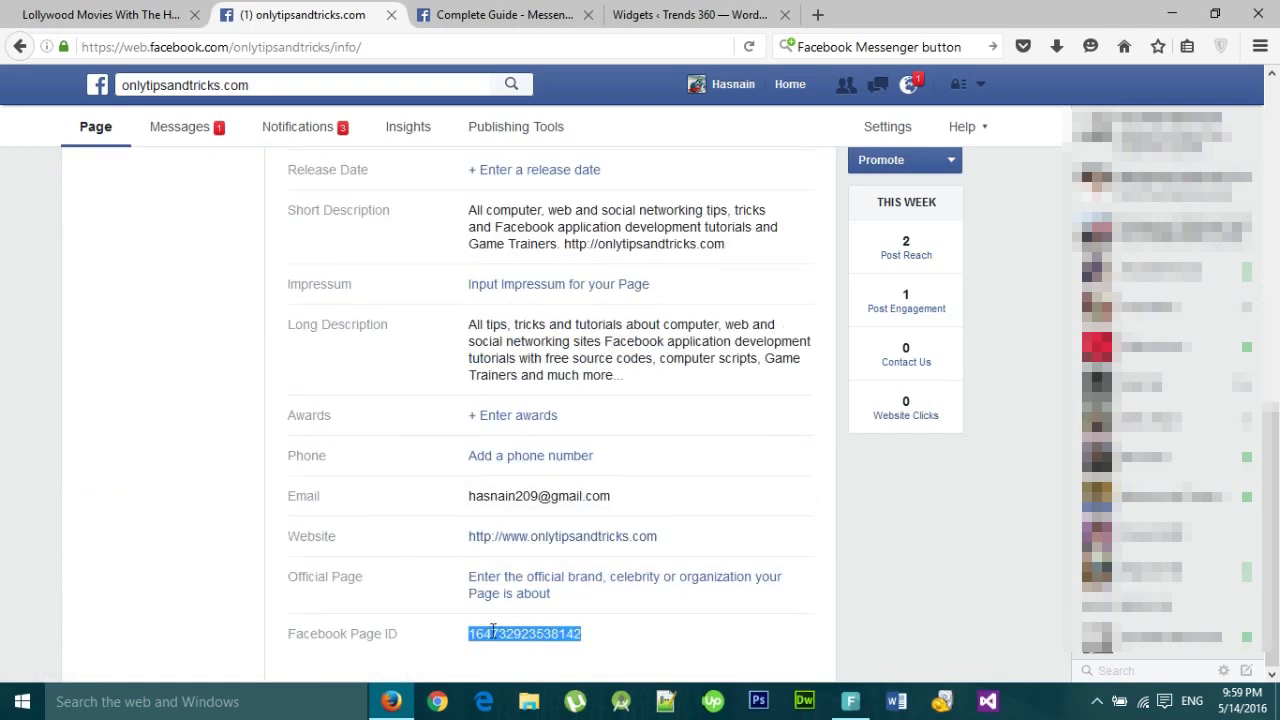
left_click_drag(584, 633, 478, 630)
key("ctrl+c")
- Replace the PAGE_ID placeholder in the Text widget's button div with the copied Page ID and save the widget
left_click(660, 16)
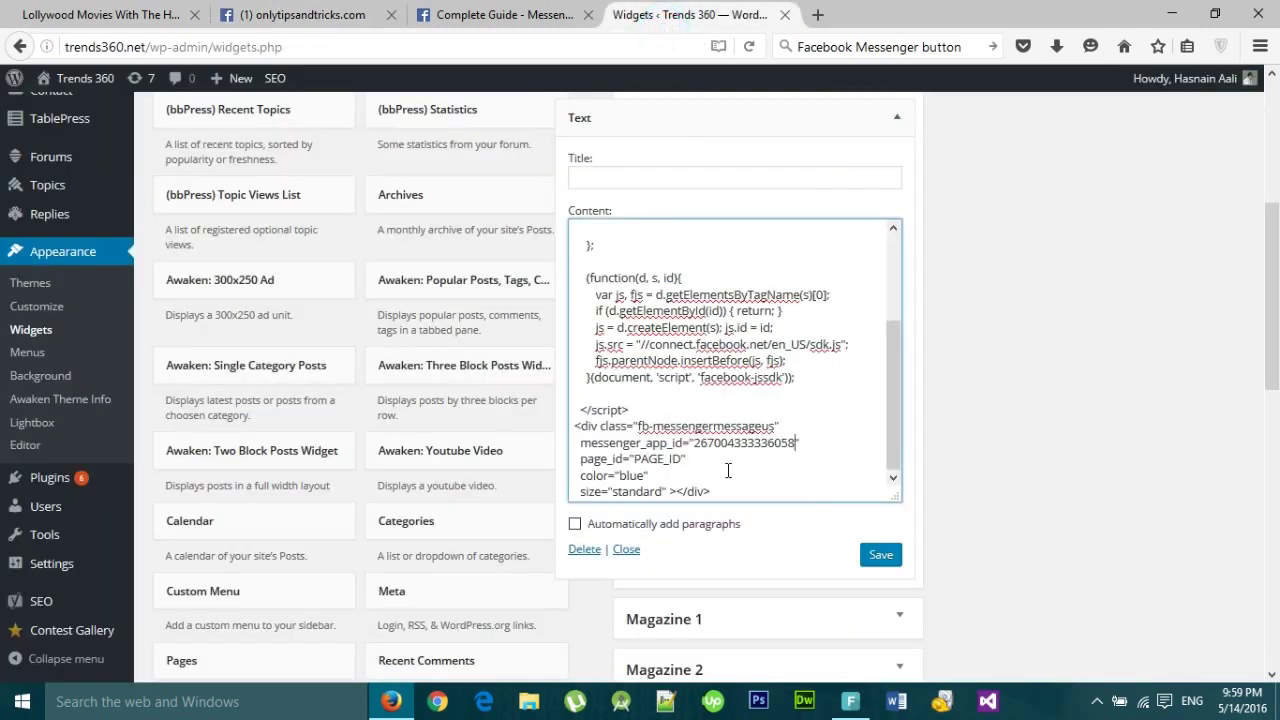
left_click_drag(684, 461, 645, 464)
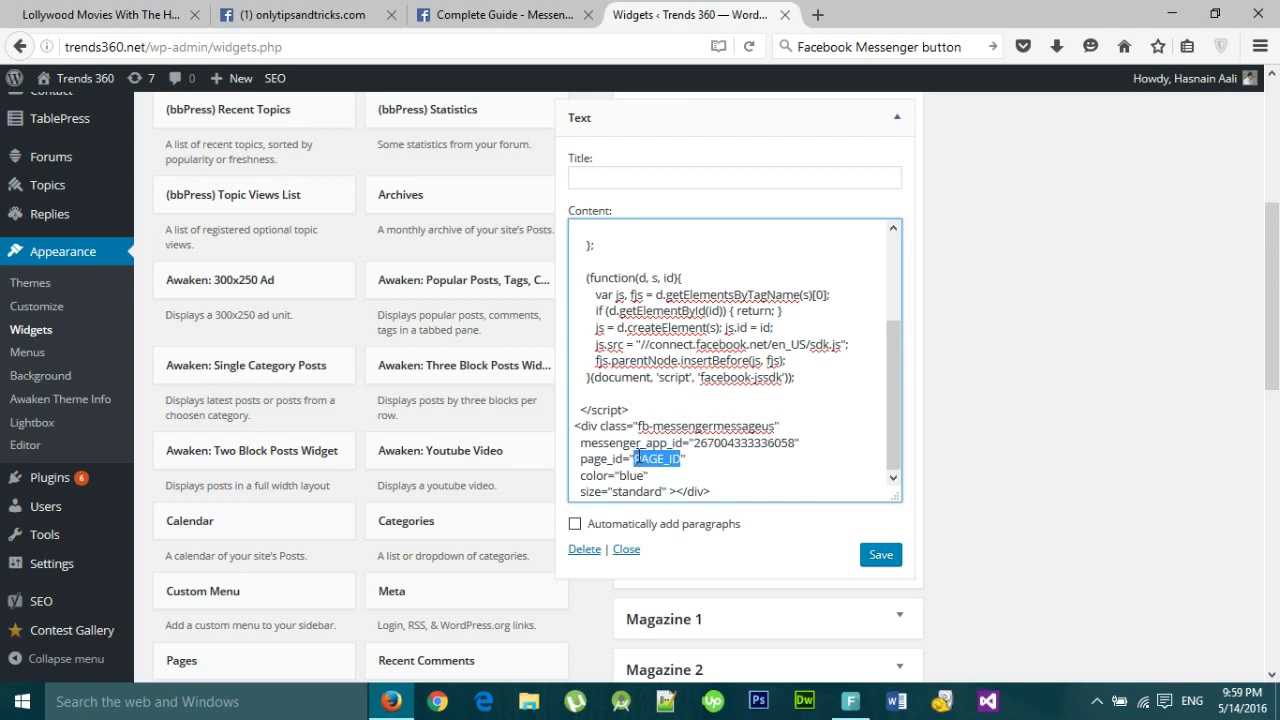
key("ctrl+v")
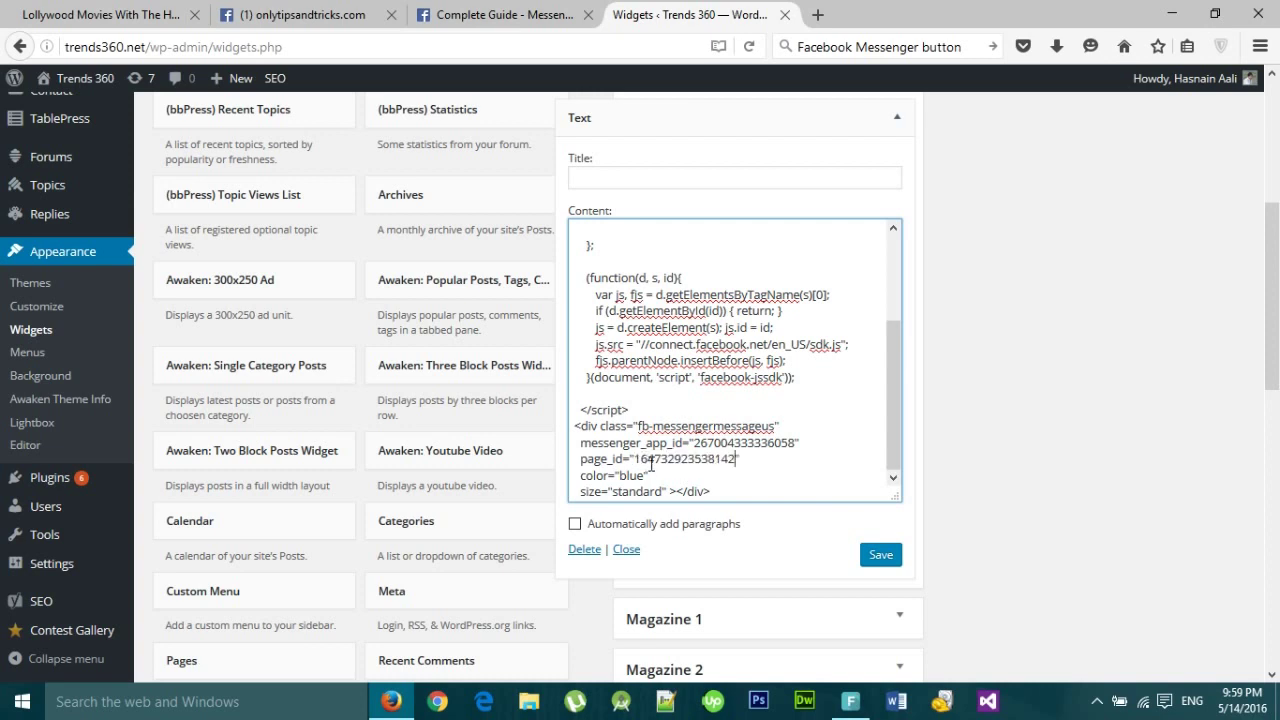
left_click(870, 556)
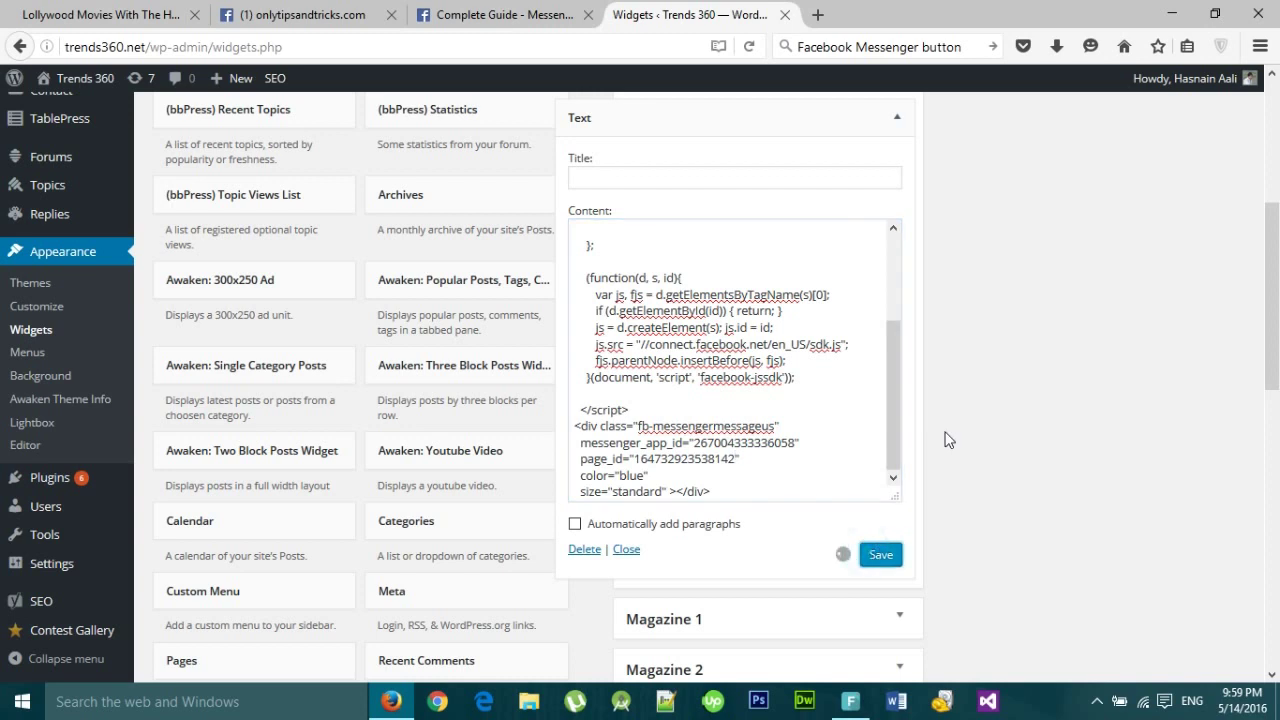
- Reload the Lollywood movies post on the site and check the sidebar below the Facebook page box for the new button
scroll(944, 430, "up", 3)
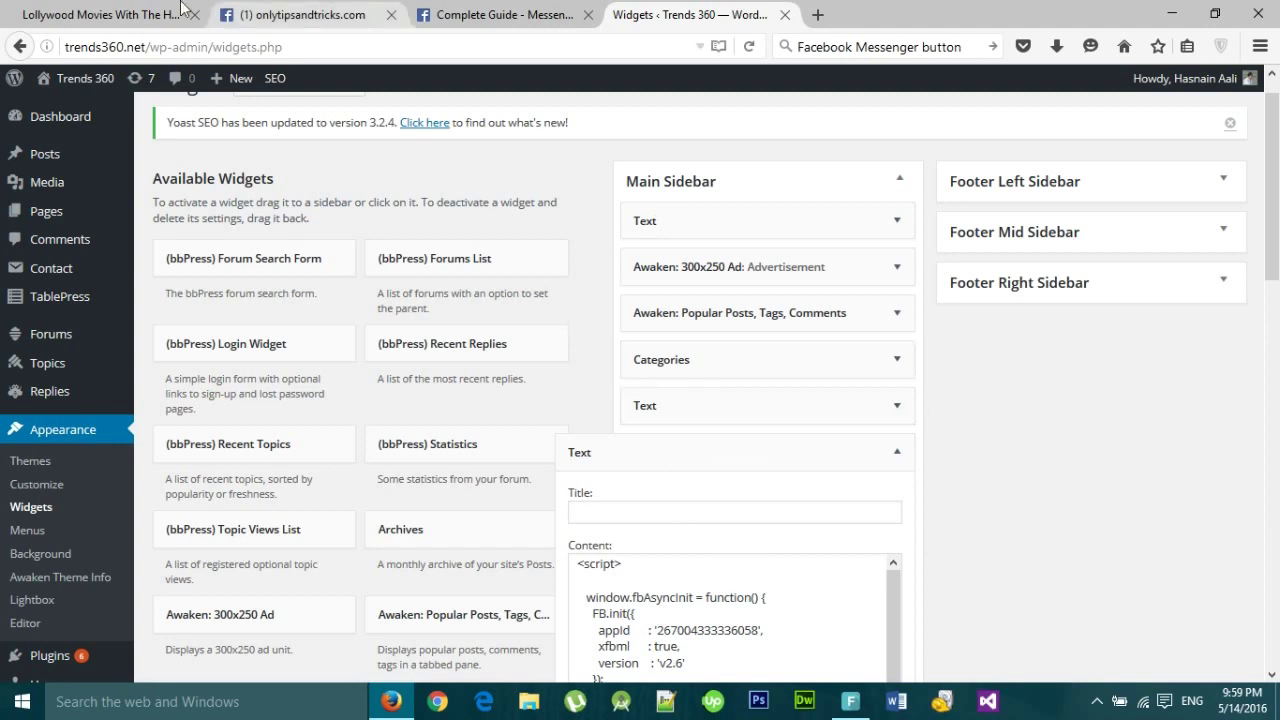
left_click(115, 16)
left_click(749, 46)
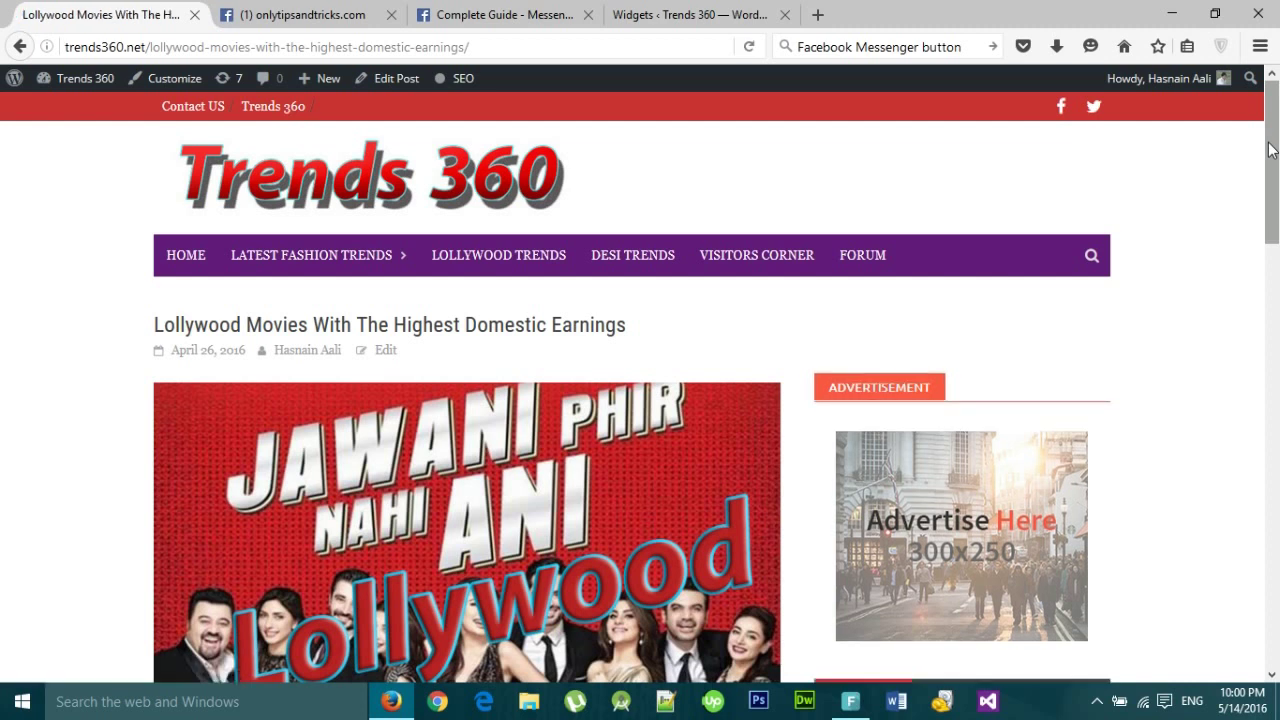
scroll(1271, 150, "down", 3)
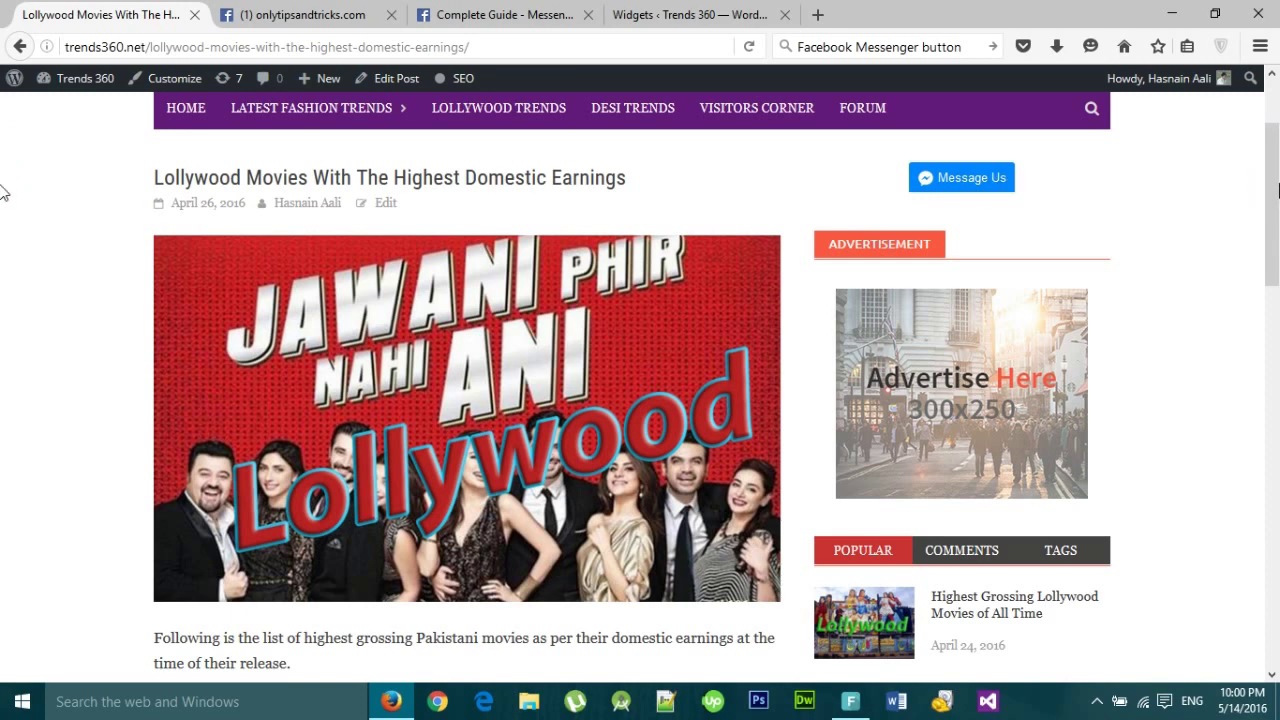
scroll(2, 190, "down", 1)
left_click_drag(1271, 200, 1268, 461)
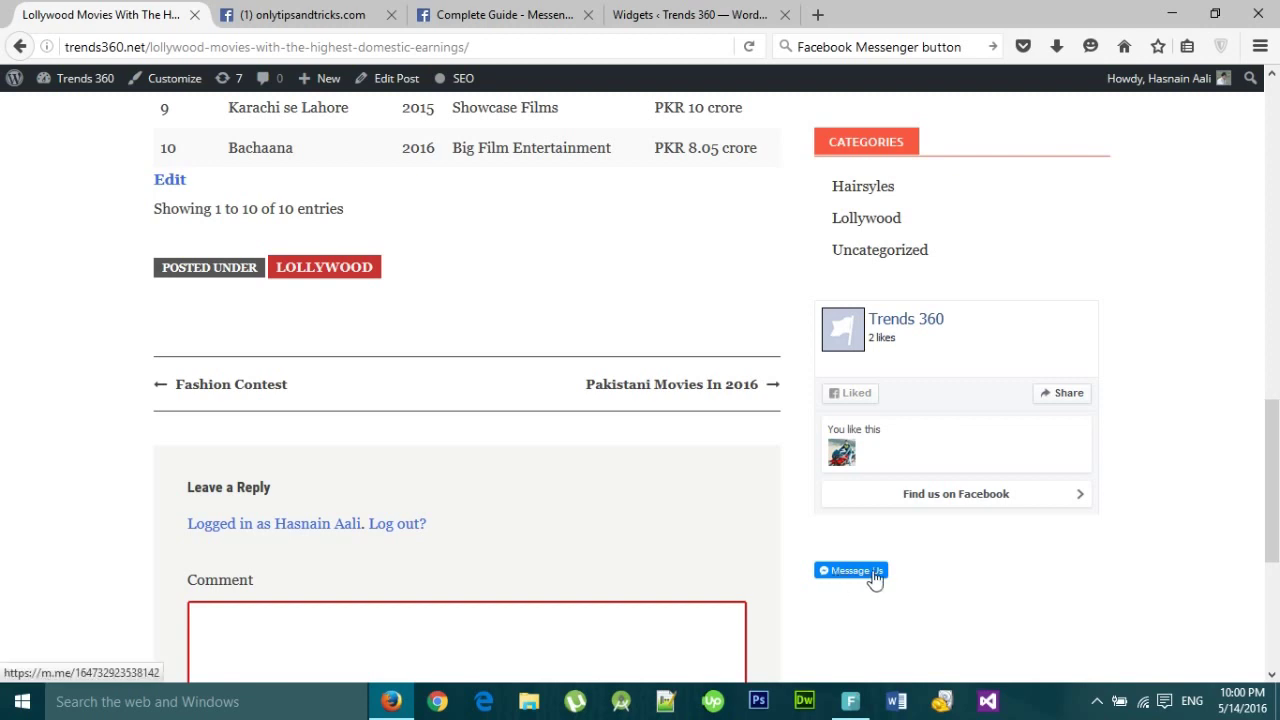
- Set the button's size to xlarge and its color to white in the Text widget's div code
left_click(660, 15)
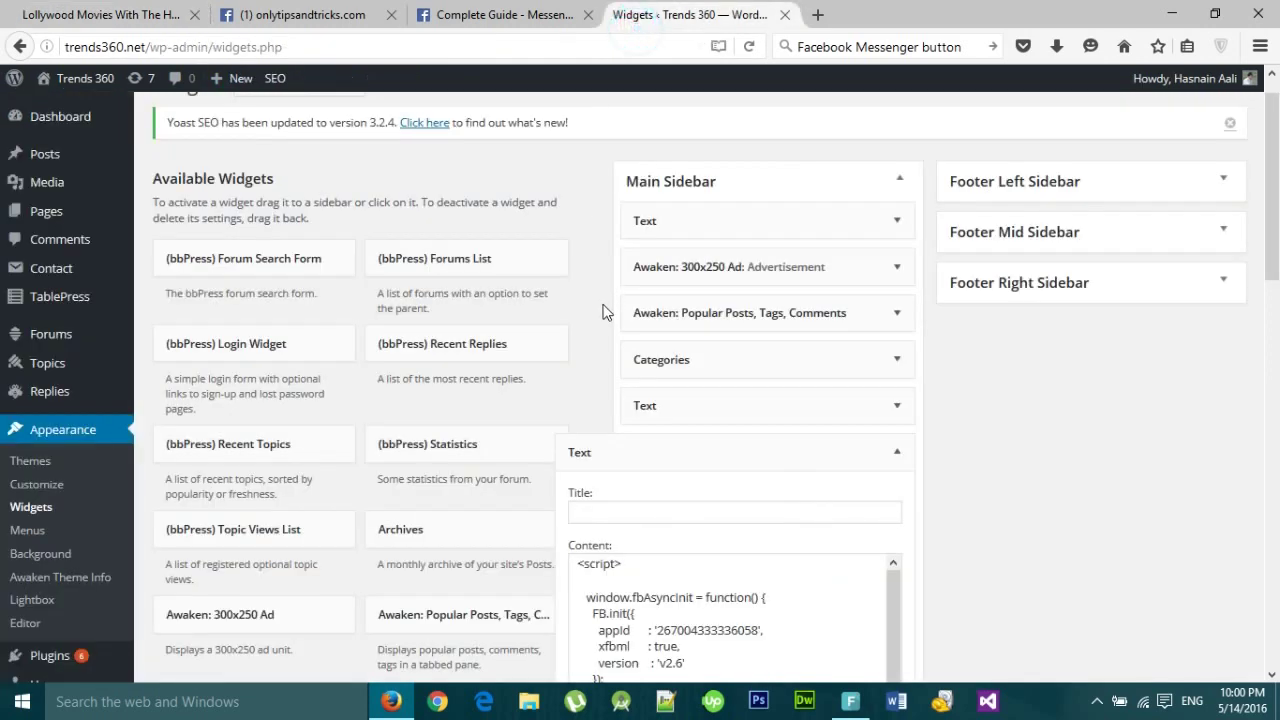
scroll(743, 500, "down", 5)
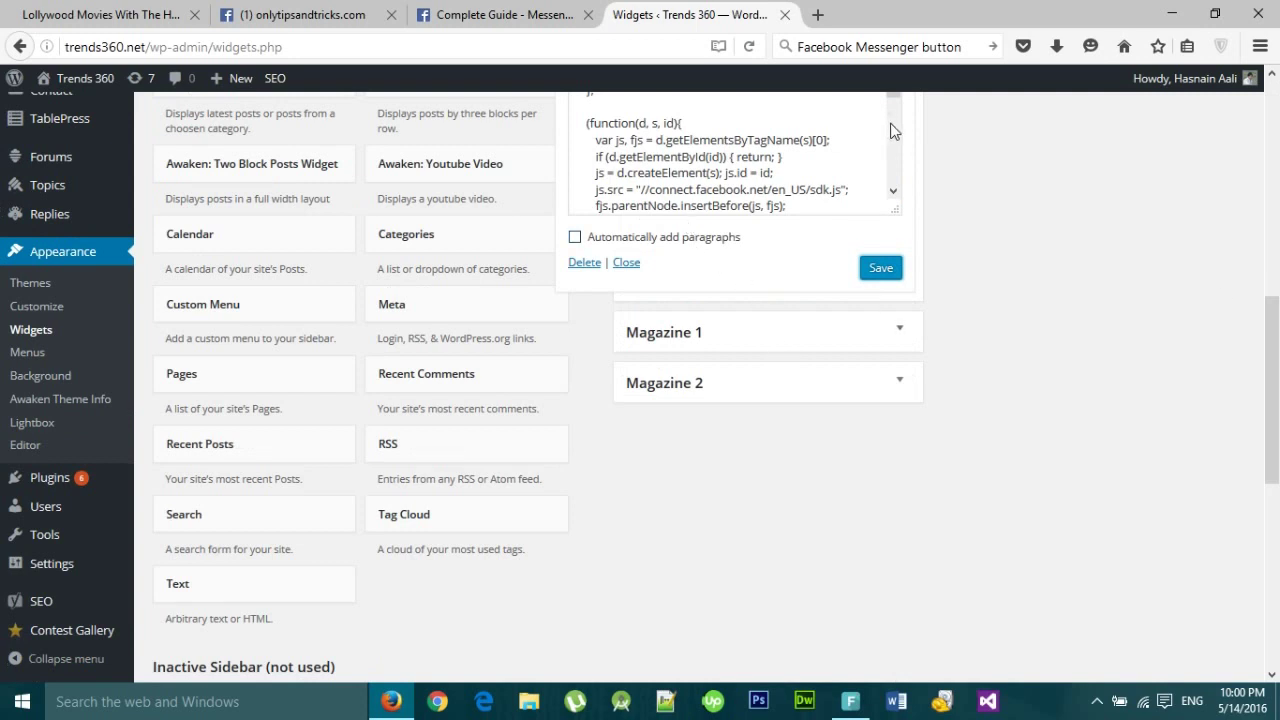
left_click_drag(891, 120, 894, 190)
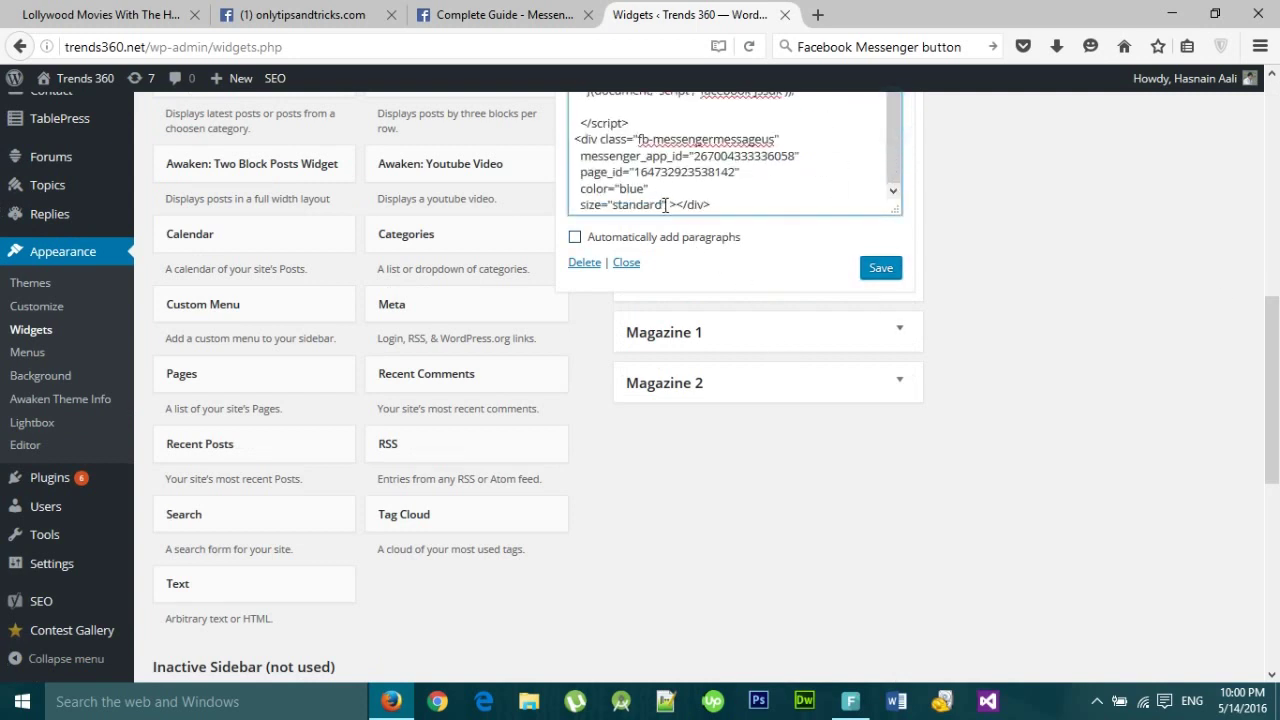
left_click_drag(663, 205, 617, 212)
type("xlarge")
mouse_move(645, 188)
left_mouse_down()
mouse_move(590, 205)
mouse_move(628, 190)
left_mouse_up()
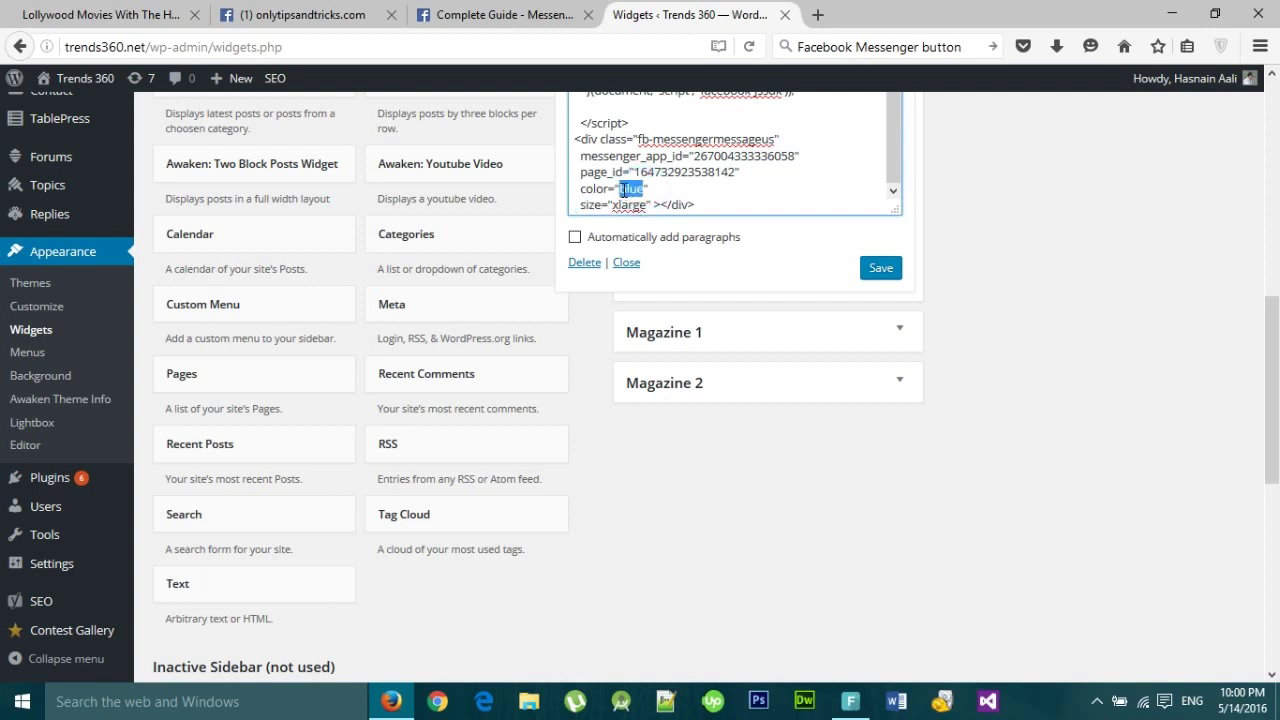
type("whit")
- Wrap the Message Us button div in <center> and </center> tags in the Text widget's content
scroll(1272, 300, "up", 3)
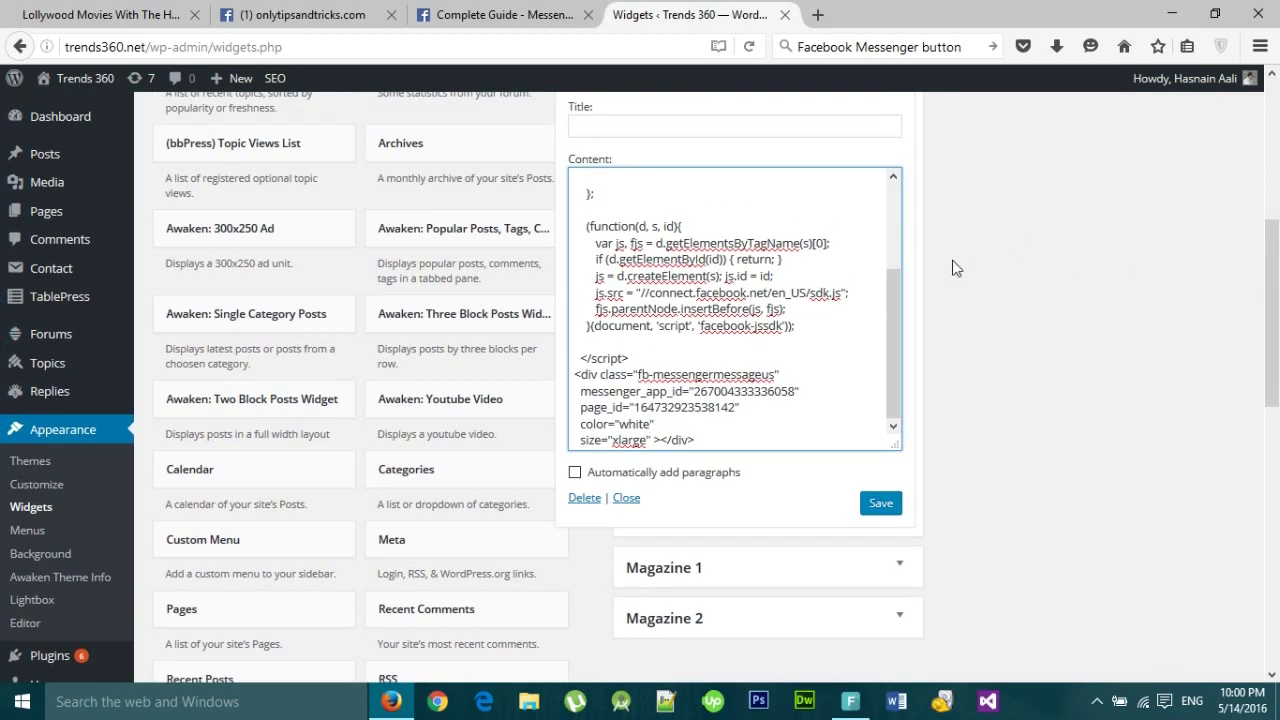
left_click(760, 439)
left_click(577, 370)
type("<center")
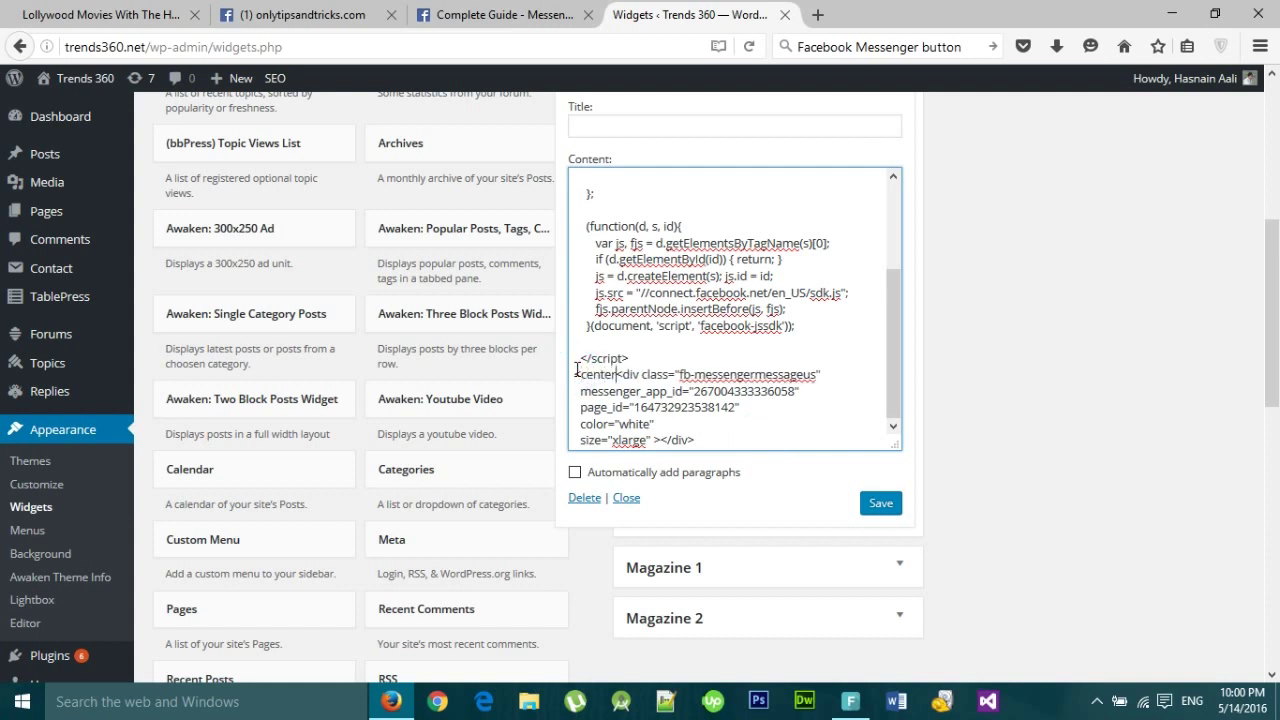
type(">")
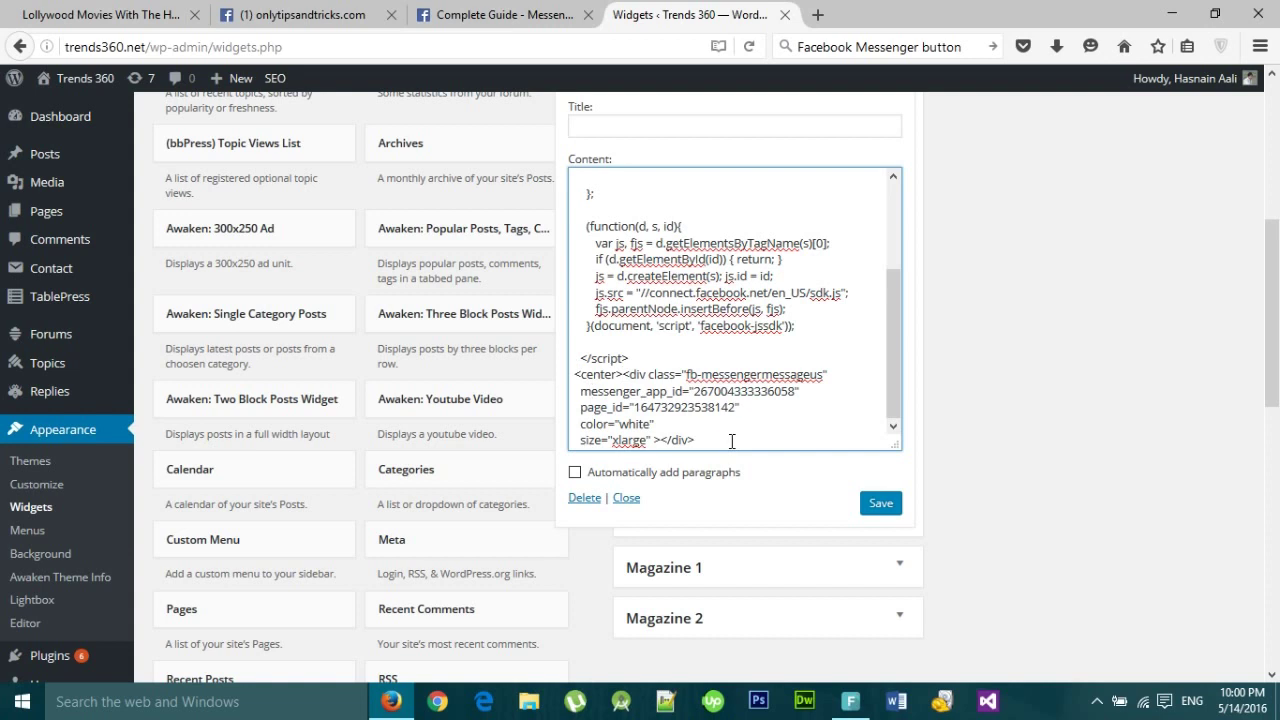
left_click(732, 441)
scroll(736, 443, "down", 4)
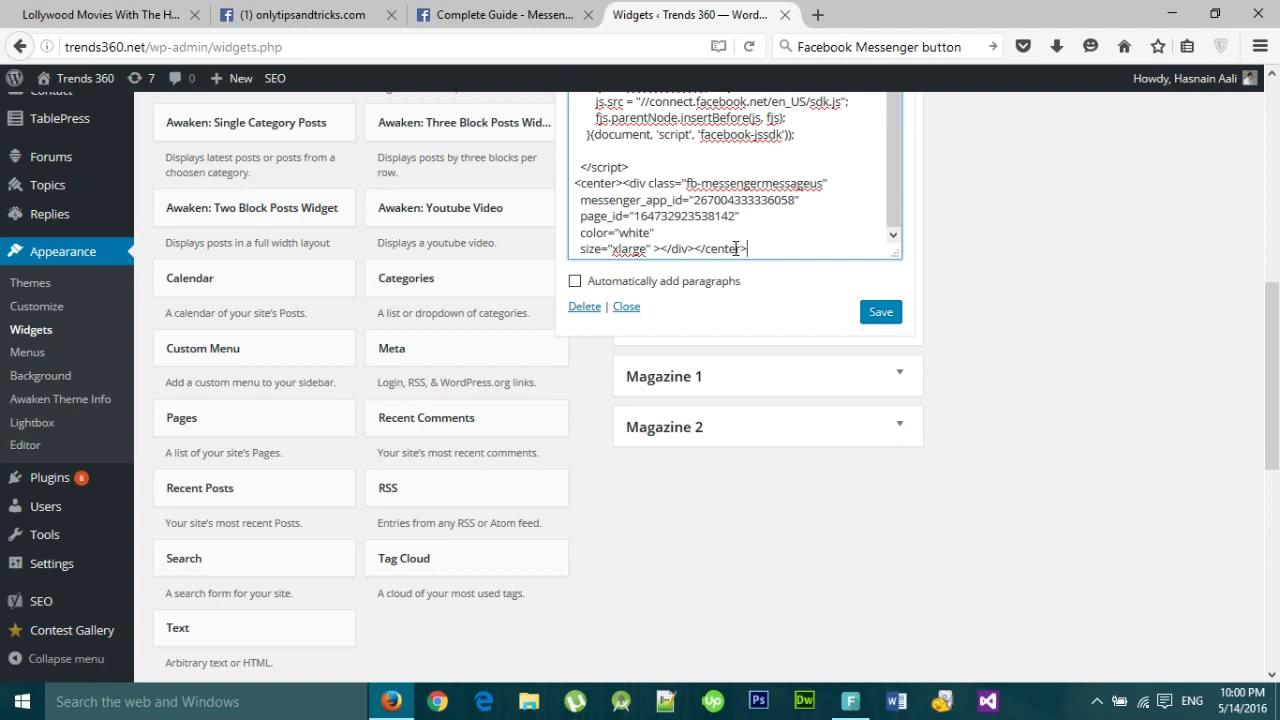
- Save the Text widget and reload the Lollywood movies post to check the Message Us button in the sidebar
left_click(880, 312)
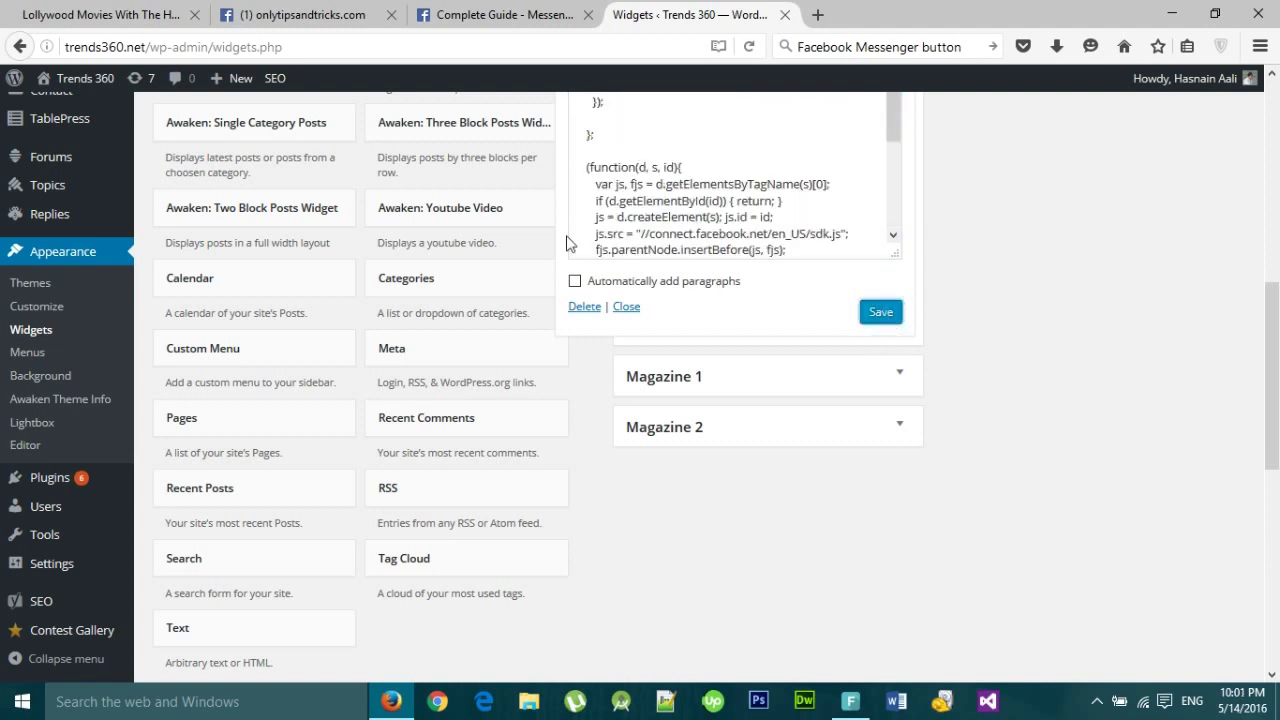
left_click(166, 8)
key("F5")
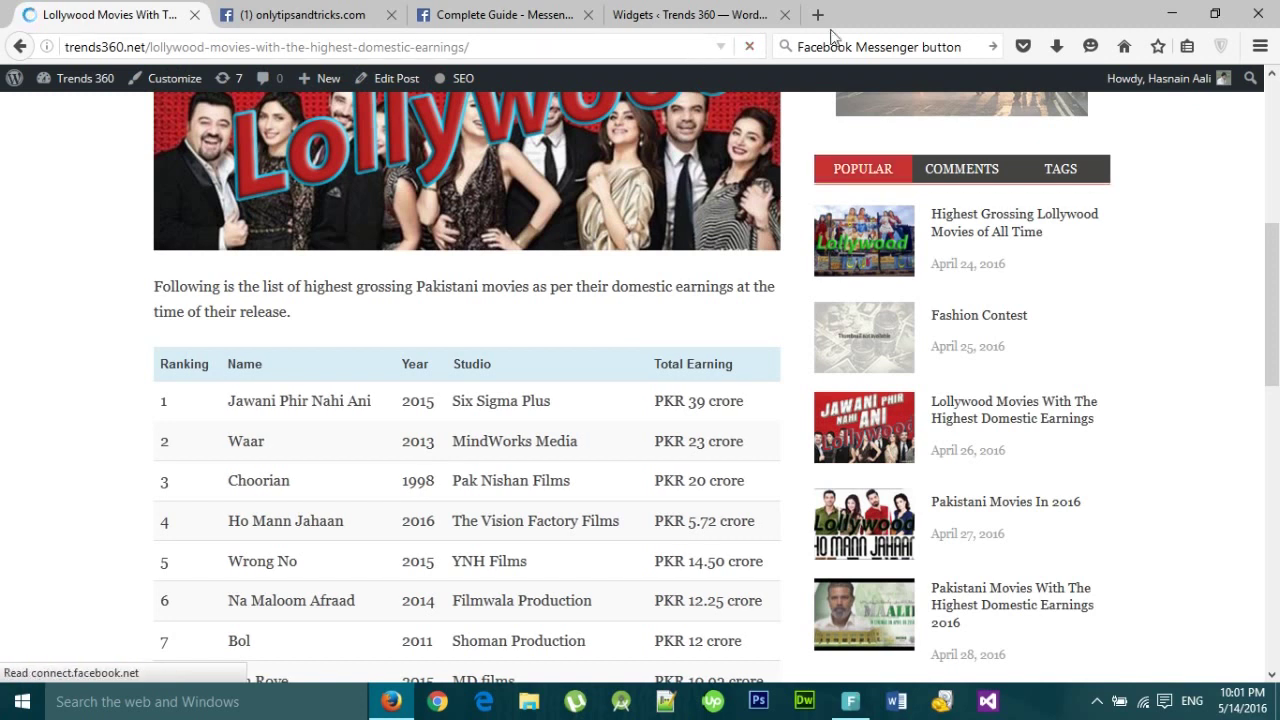
scroll(1110, 270, "up", 5)
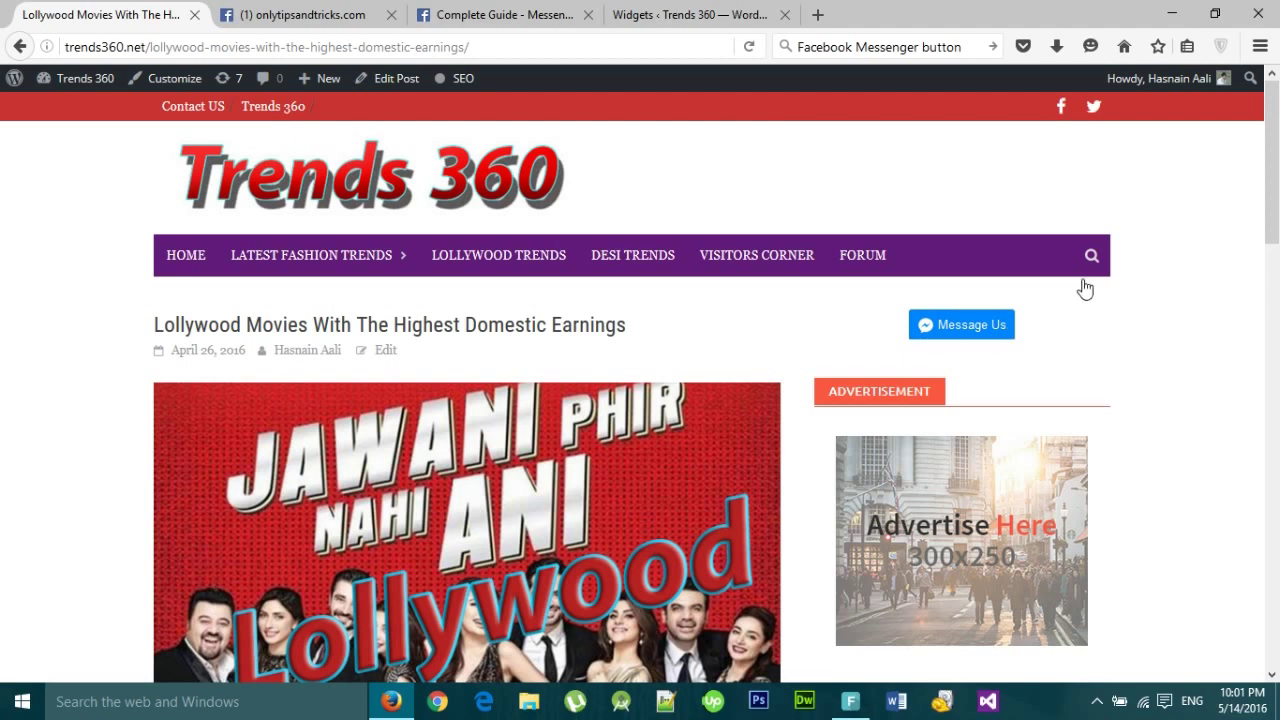
scroll(1159, 303, "down", 15)
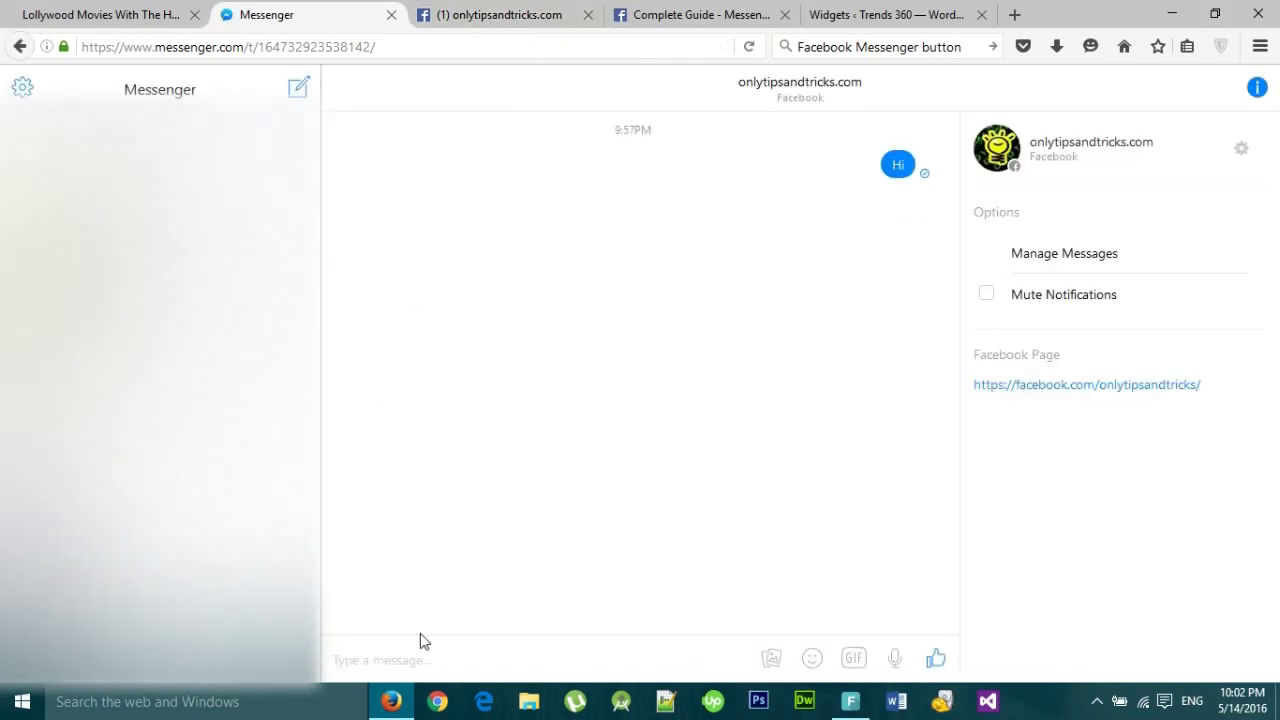
- Send the test message "Hi" to onlytipsandtricks.com in the Messenger chat and close the chat
type("Hi")
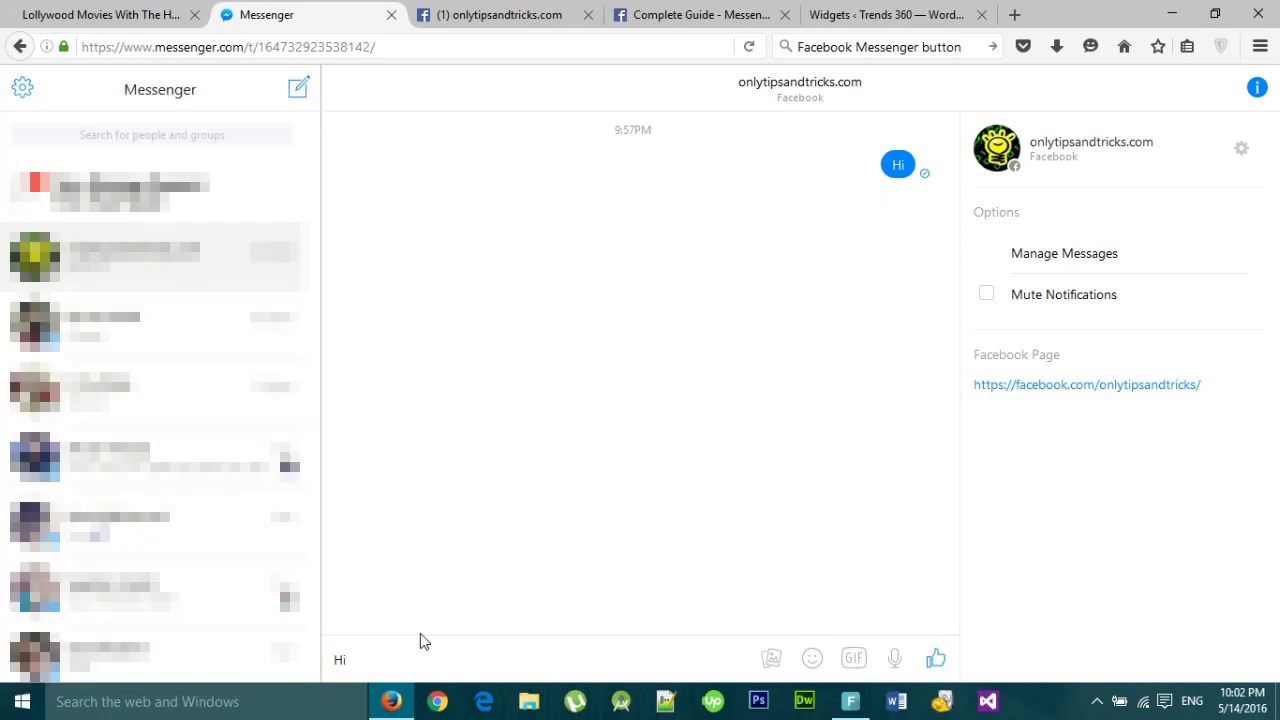
key("Return")
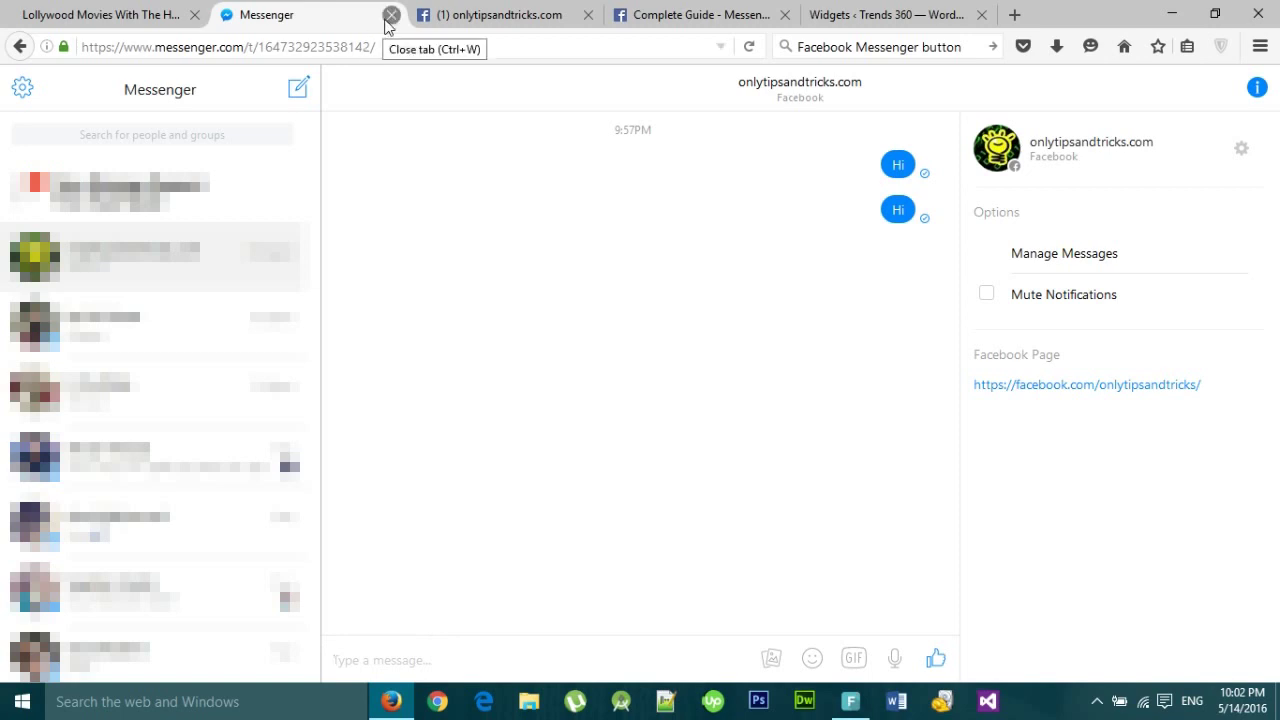
left_click(391, 15)
- Check the onlytipsandtricks.com Facebook page's message inbox for the test message, dismissing the Messenger Code tip, and close the page
left_click(307, 20)
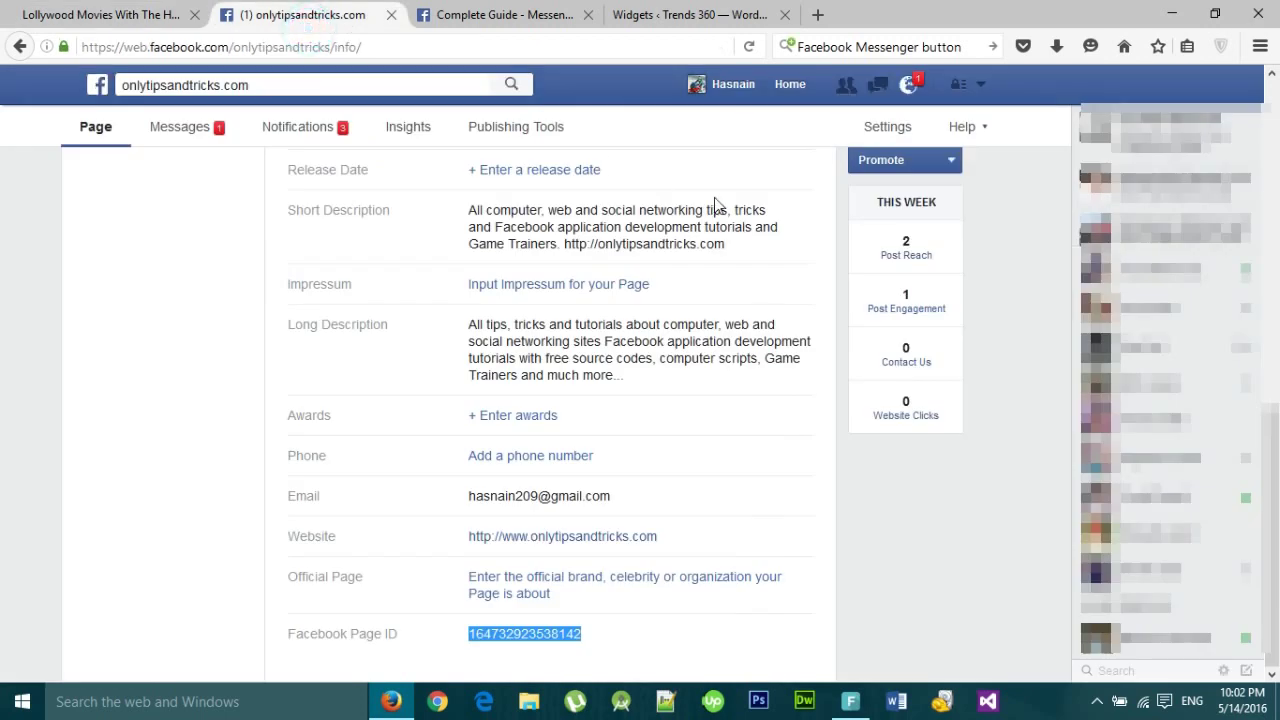
scroll(651, 229, "up", 5)
scroll(651, 229, "up", 2)
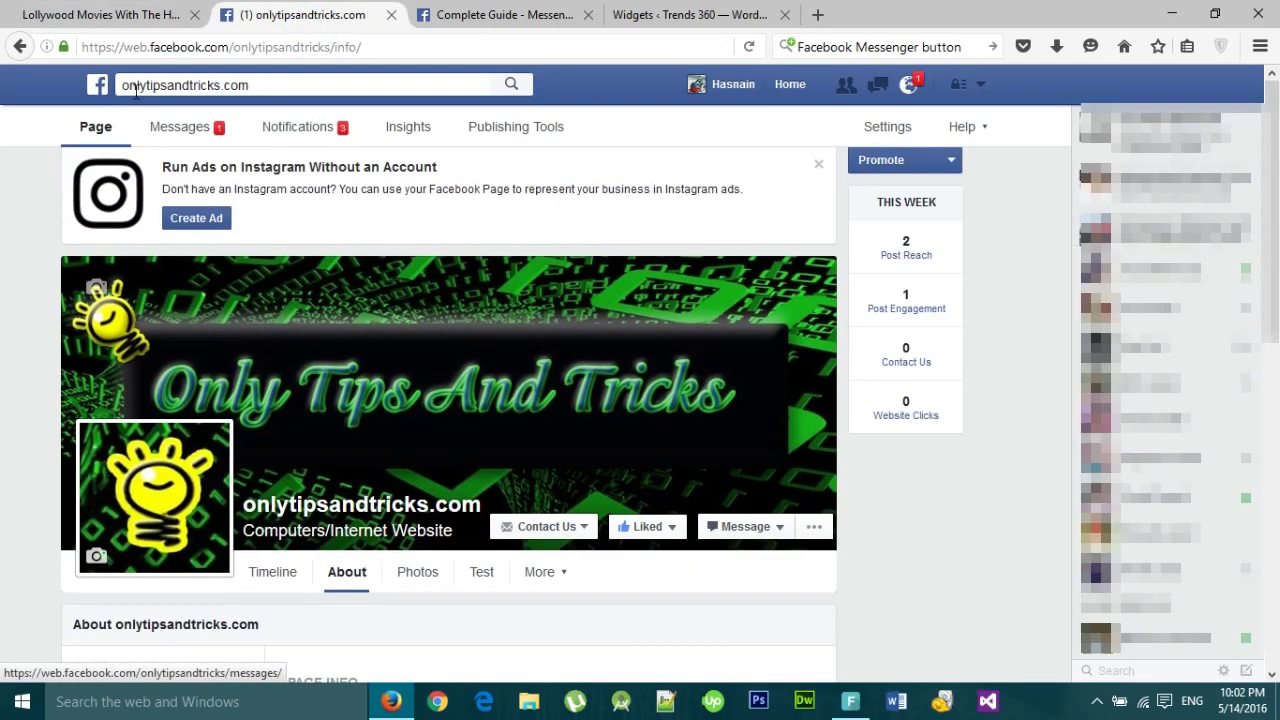
left_click(185, 141)
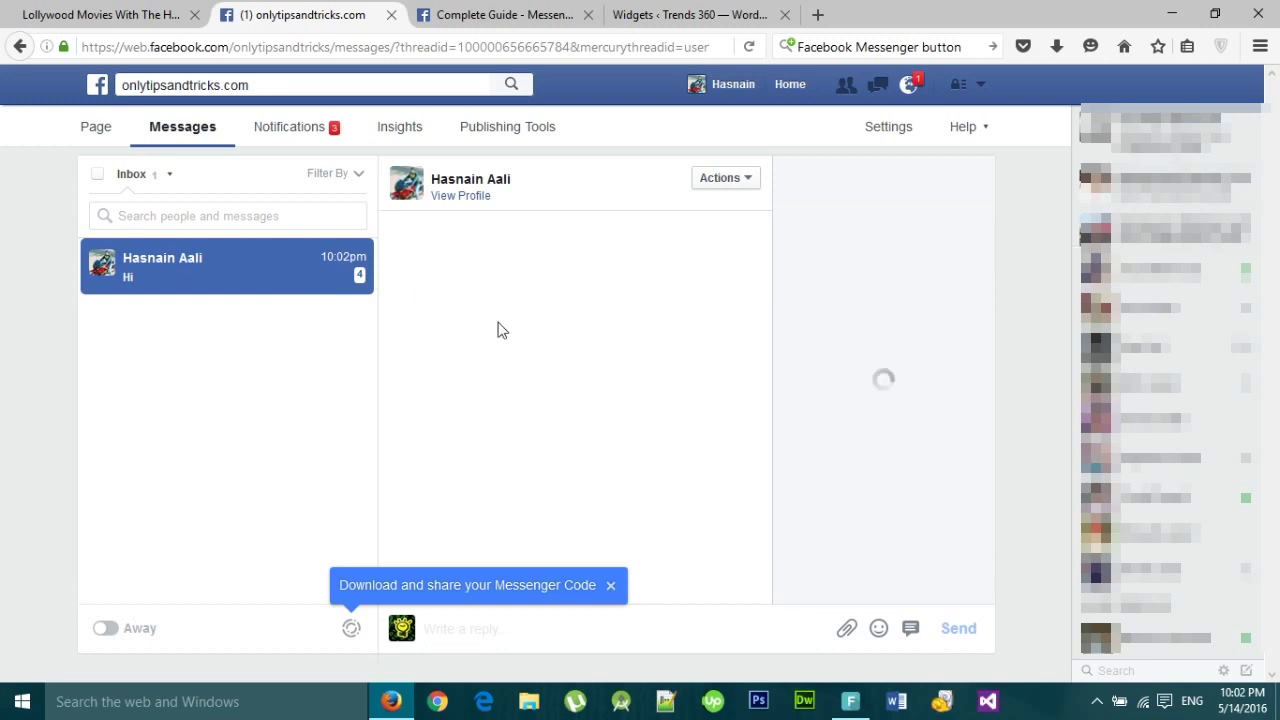
left_click(611, 586)
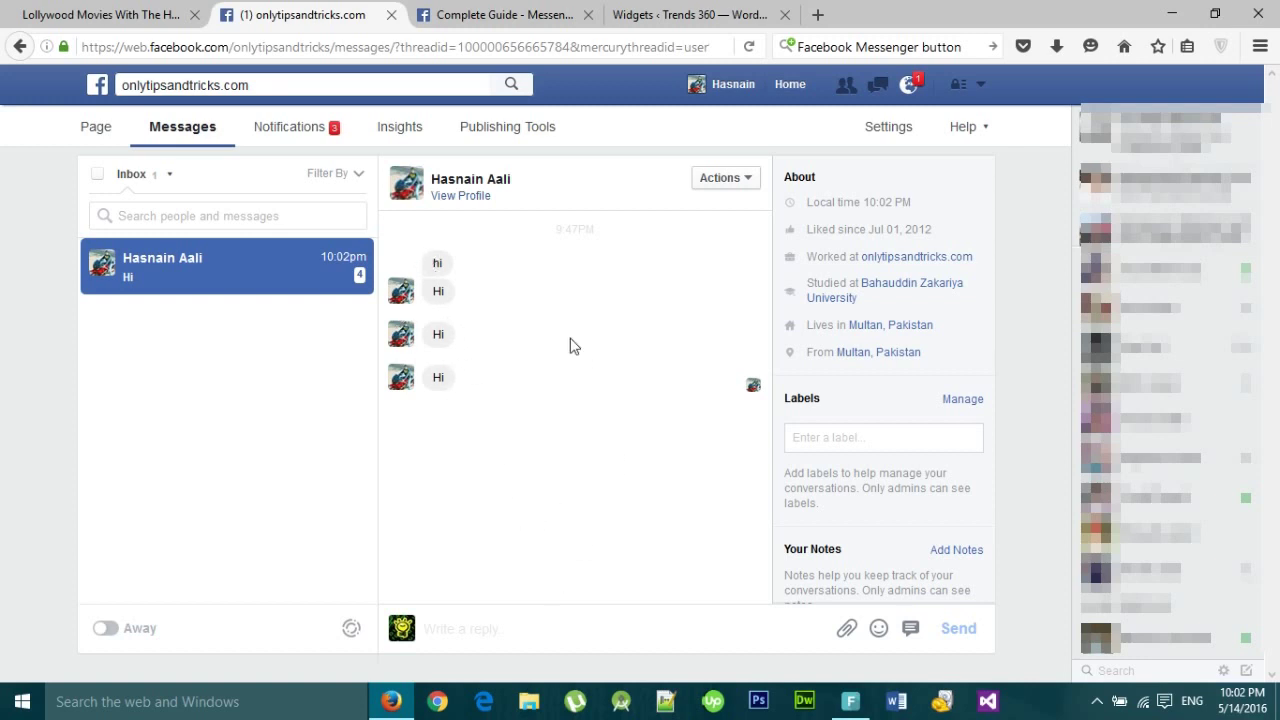
left_click(393, 17)
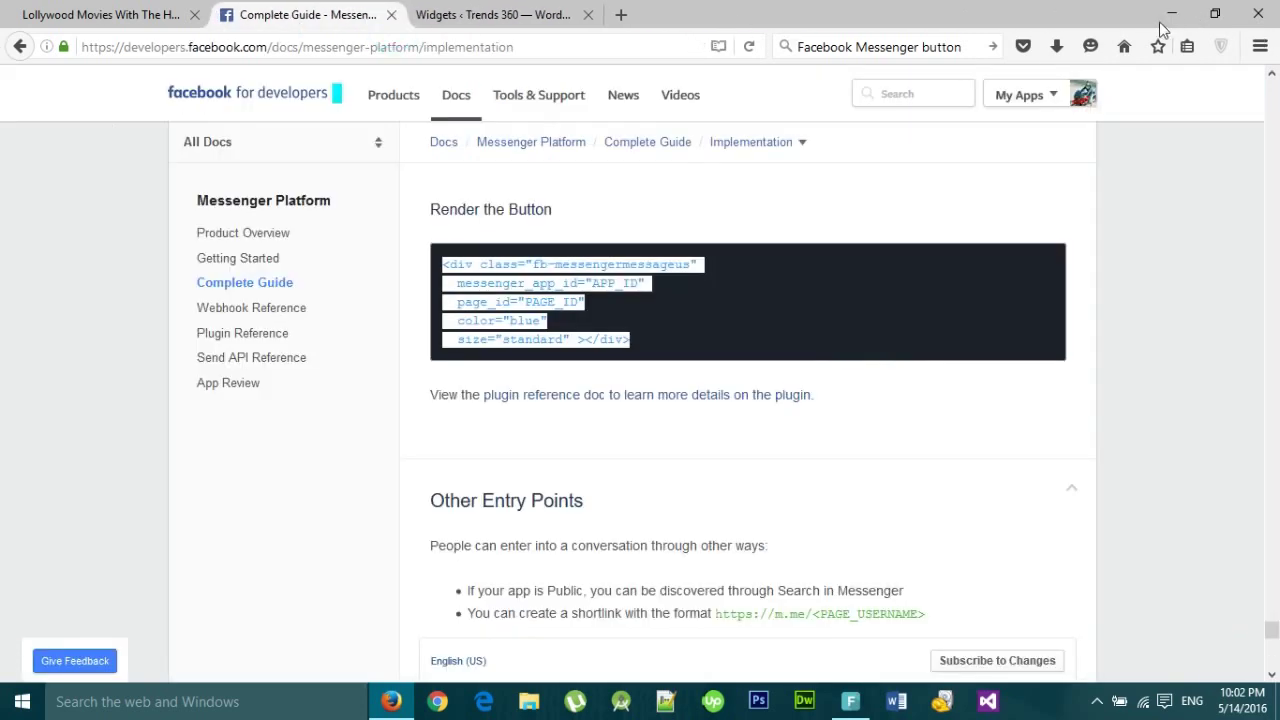
- Review the "Message Us" Plugin section of the Messenger Platform Complete Guide, including its SDK code, and the sections following it
left_click(733, 217)
scroll(740, 228, "up", 15)
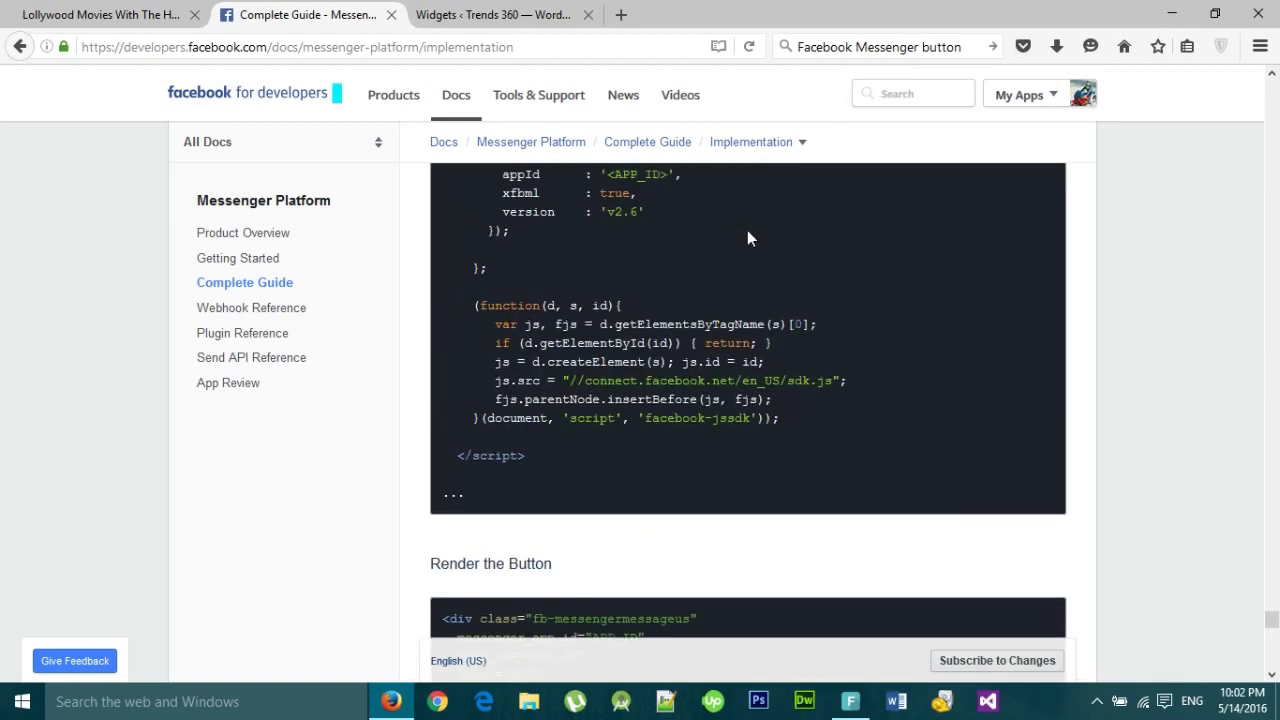
scroll(741, 230, "down", 5)
scroll(726, 230, "up", 10)
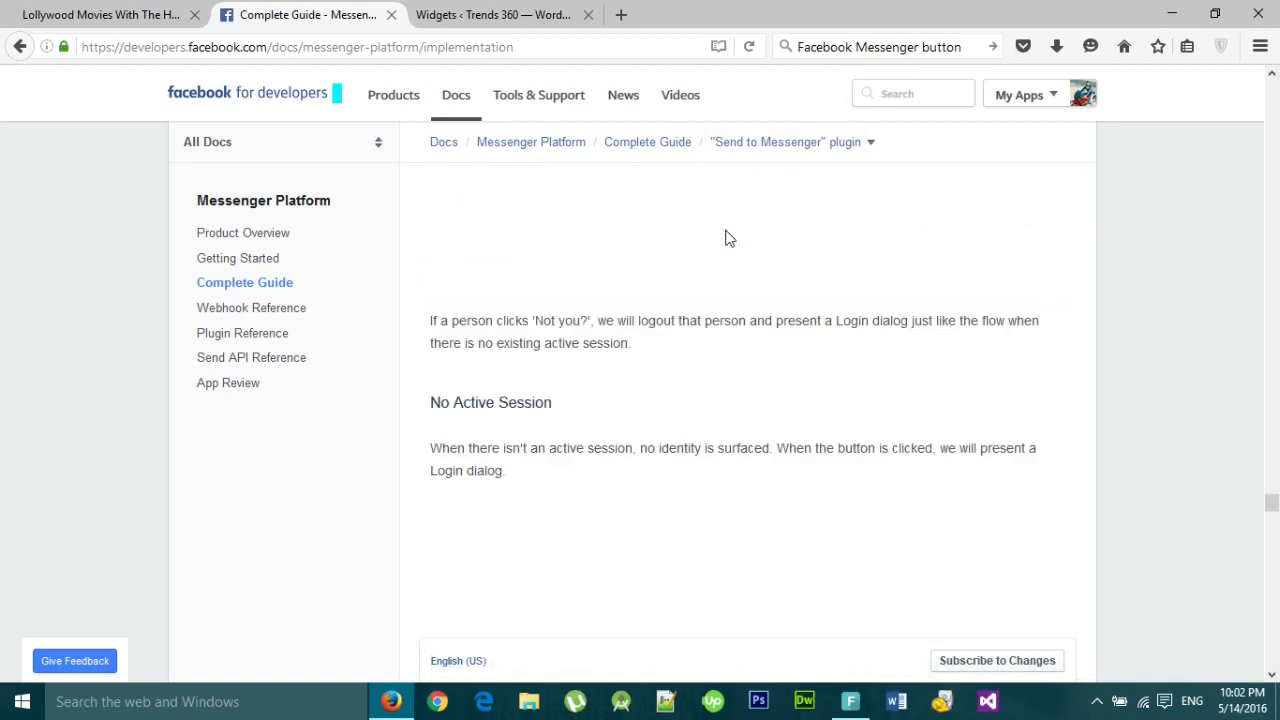
scroll(726, 230, "down", 3)
scroll(727, 231, "up", 5)
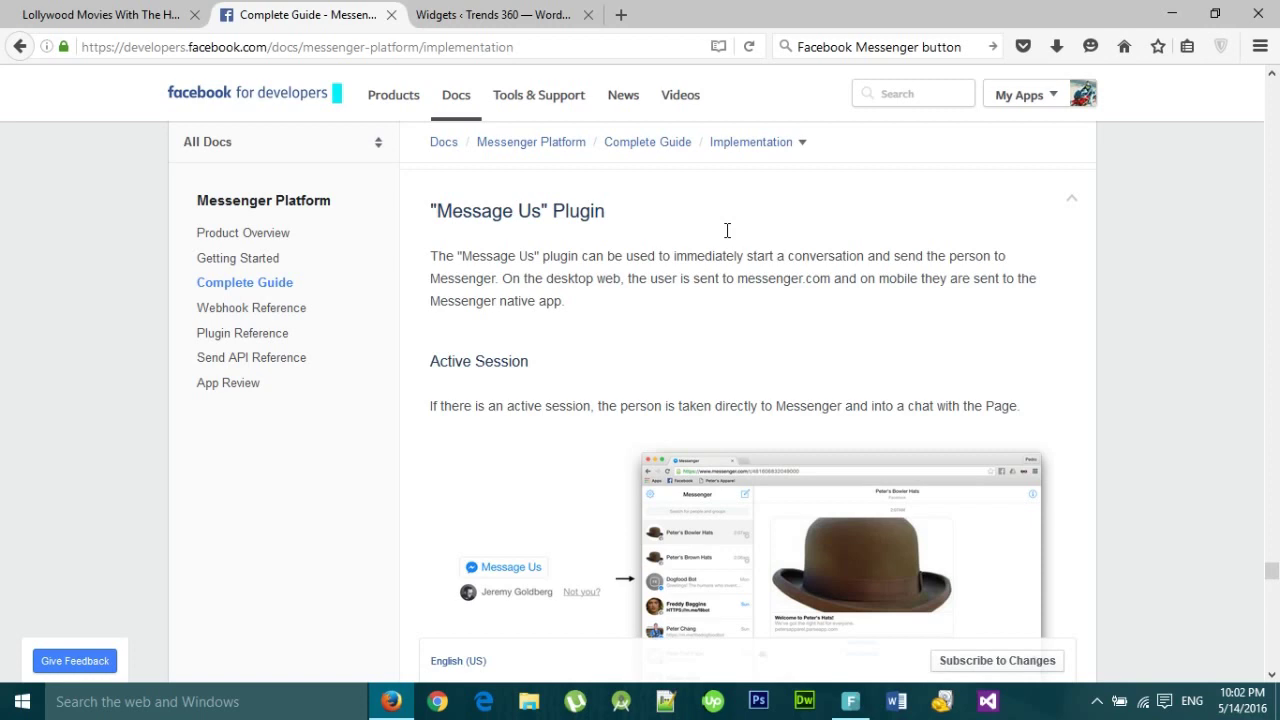
scroll(614, 209, "down", 20)
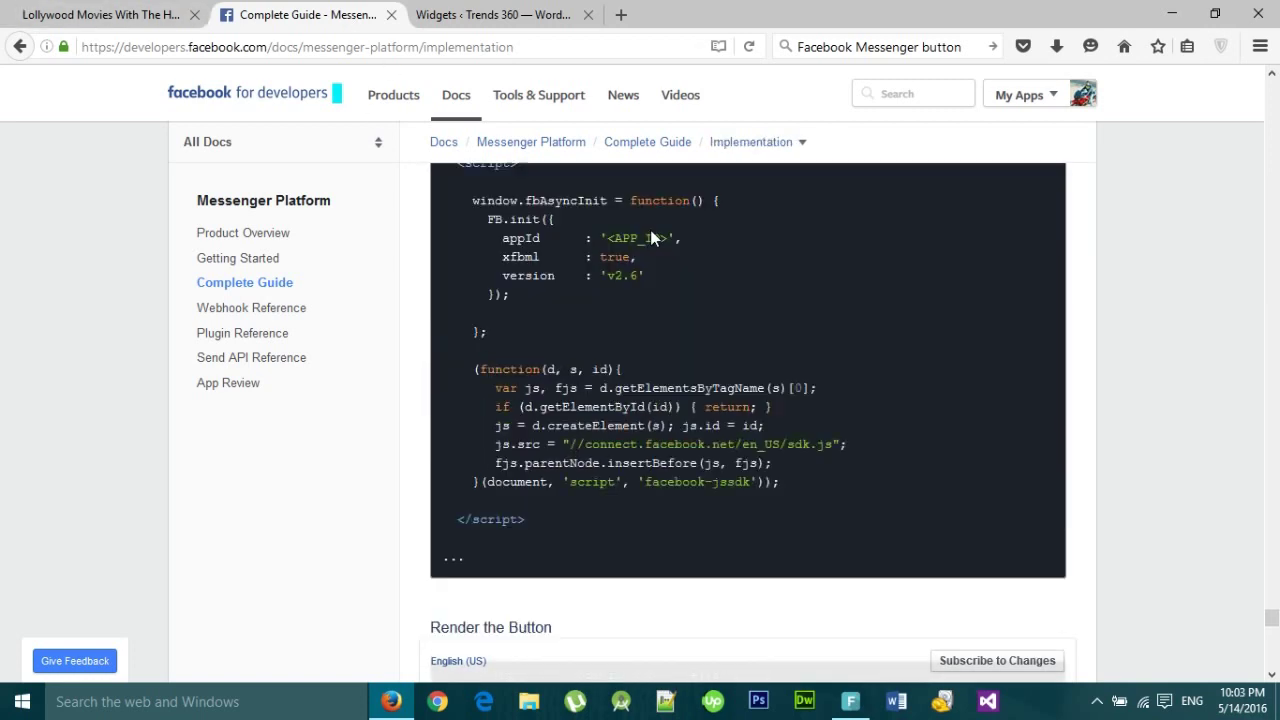
scroll(652, 237, "down", 3)
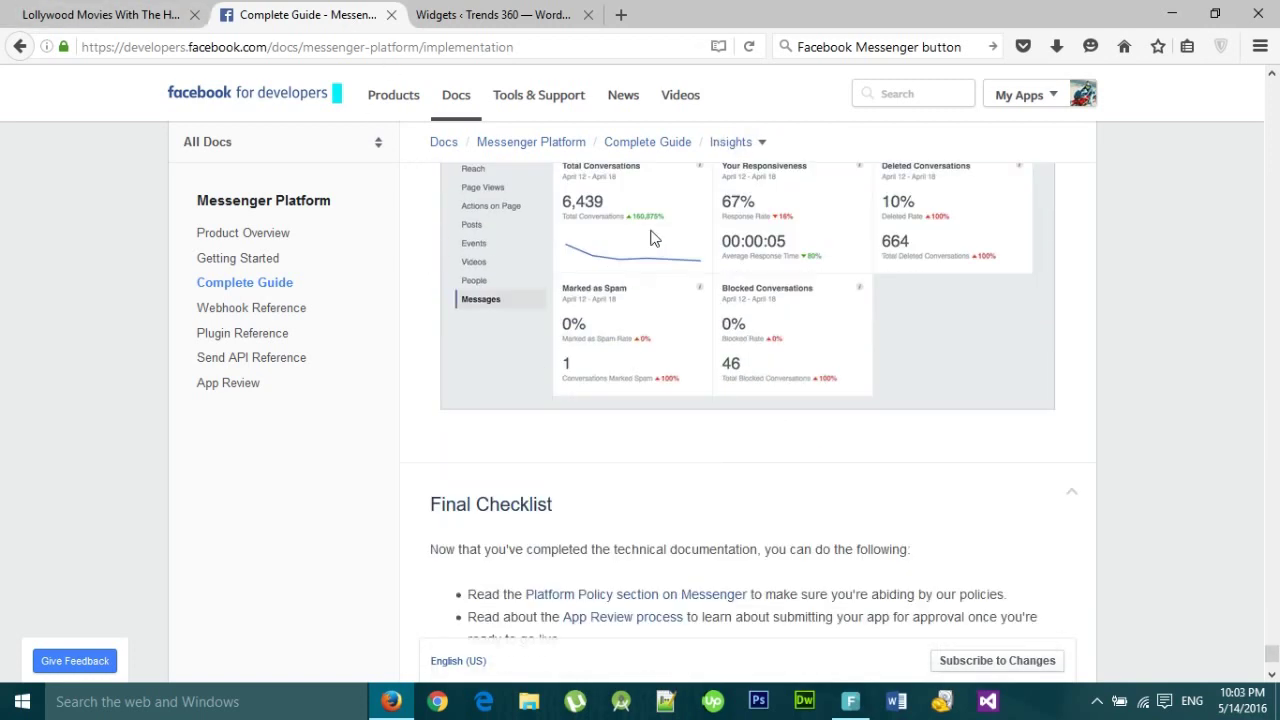